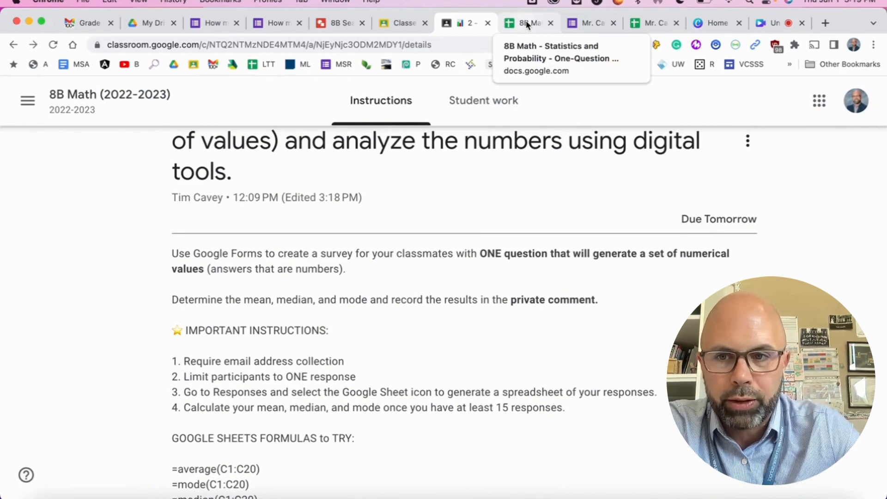
# Look at the 8B Math statistics survey spreadsheet, and open the questions of the Example 1-Question Survey form.
pyautogui.click(526, 22)
pyautogui.moveTo(205, 216)
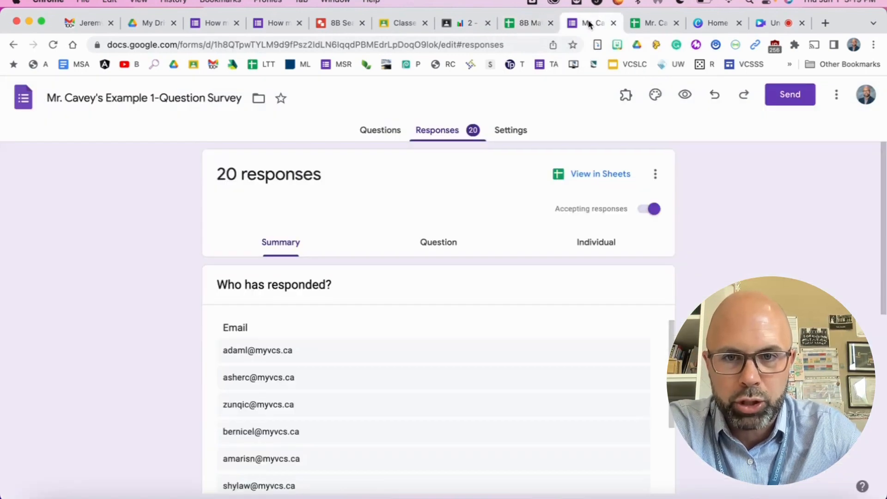
pyautogui.click(589, 23)
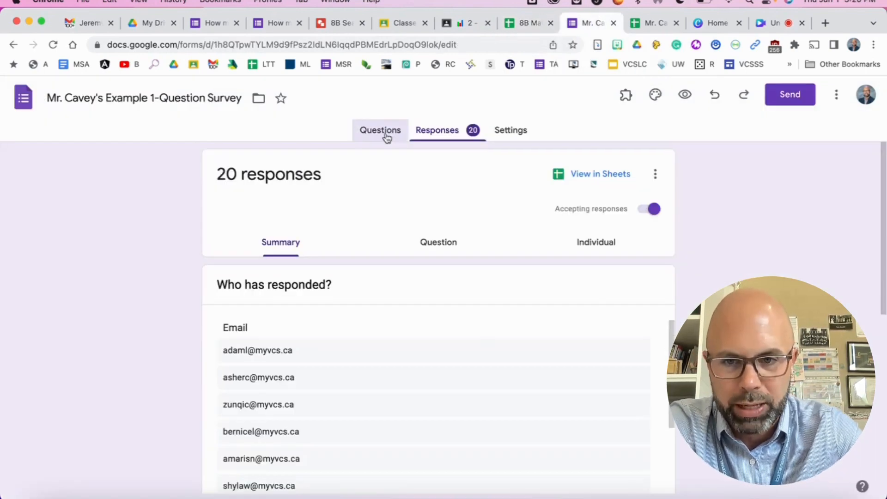
pyautogui.click(386, 134)
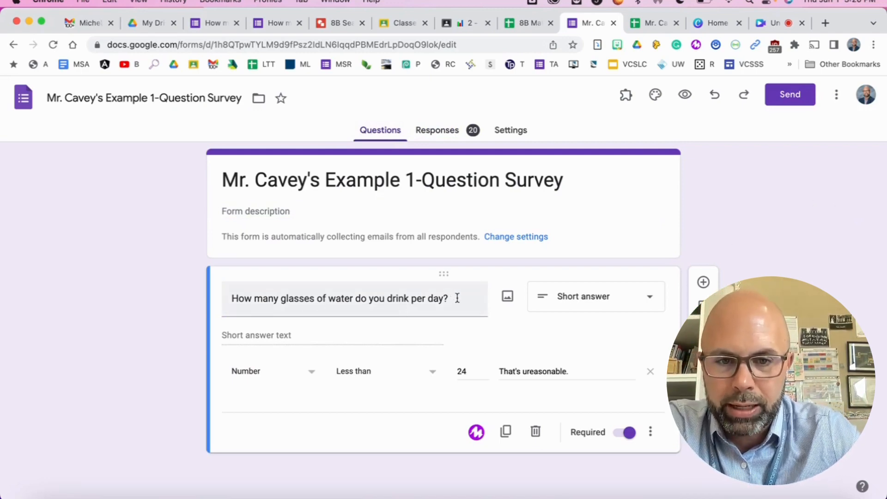
# Examine the number validation and required setting of the question "How many glasses of water do you drink per day?".
pyautogui.scroll(4, 285, 402)
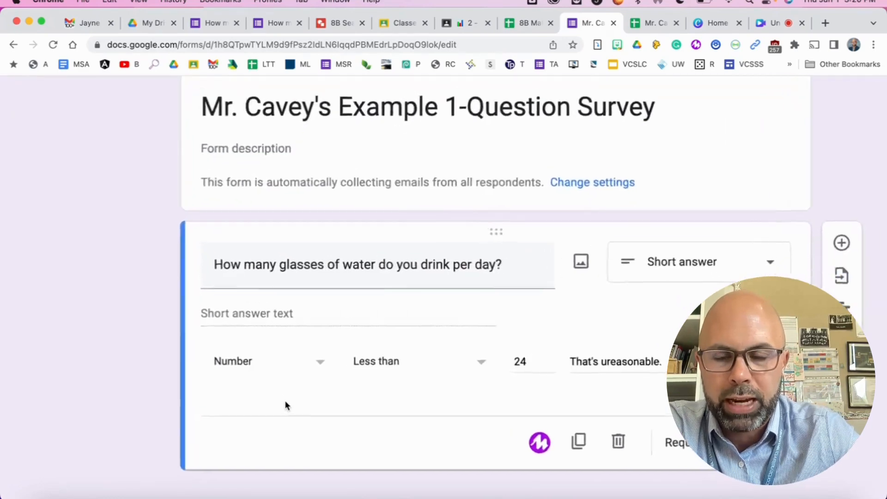
pyautogui.hscroll(1, 285, 402)
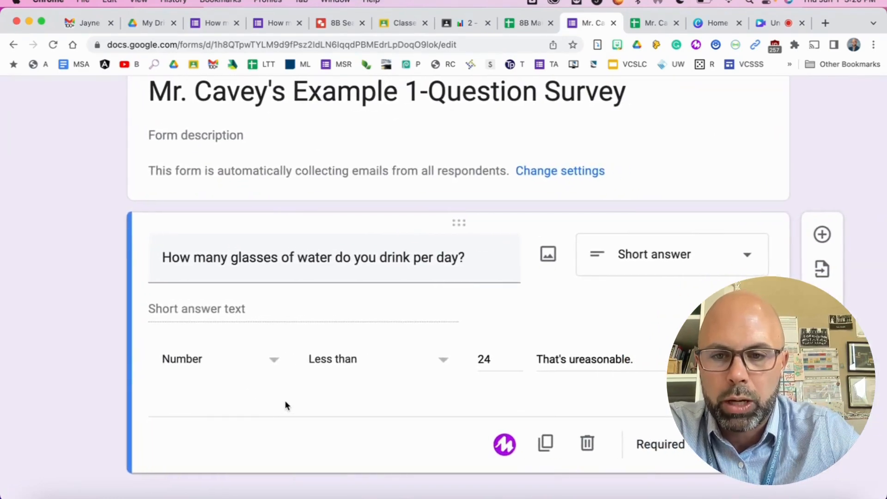
pyautogui.click(272, 365)
pyautogui.click(272, 365)
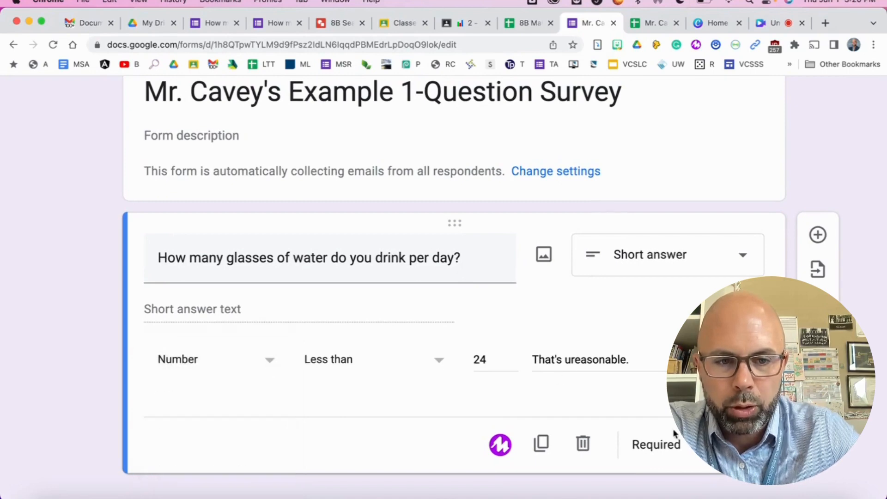
pyautogui.click(751, 444)
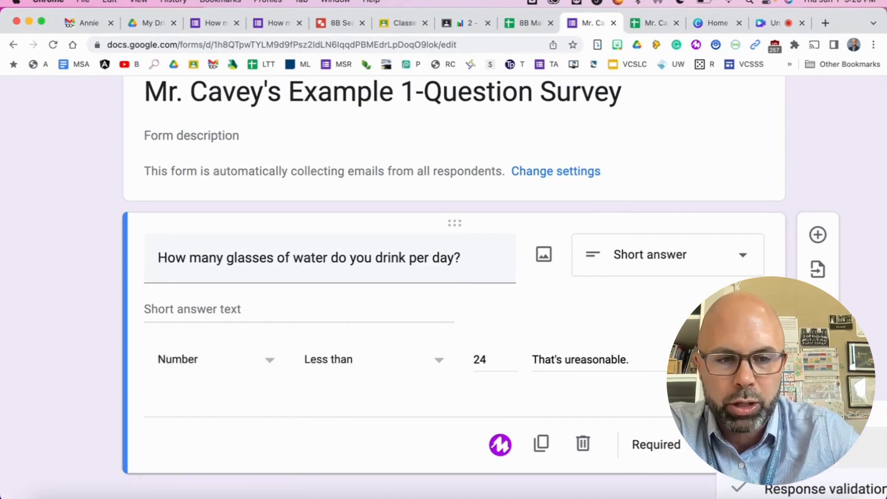
pyautogui.scroll(-1, 751, 444)
pyautogui.hscroll(2, 751, 444)
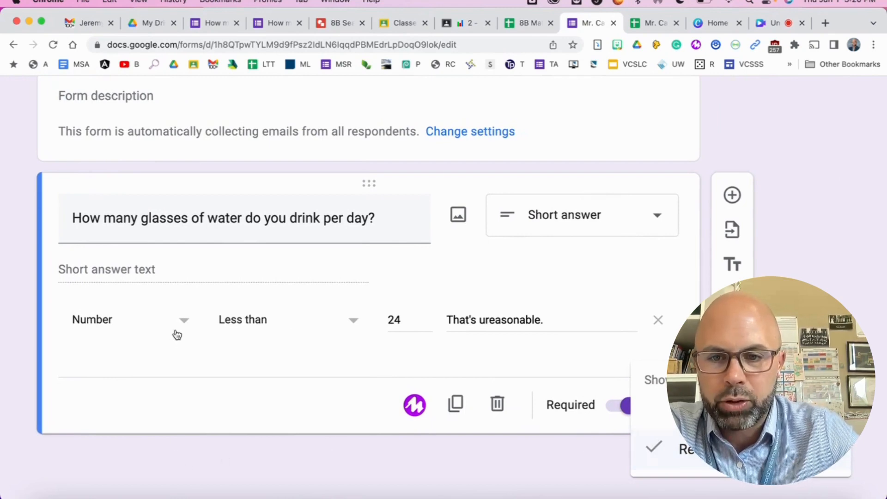
pyautogui.scroll(1, 164, 406)
pyautogui.hscroll(-2, 164, 406)
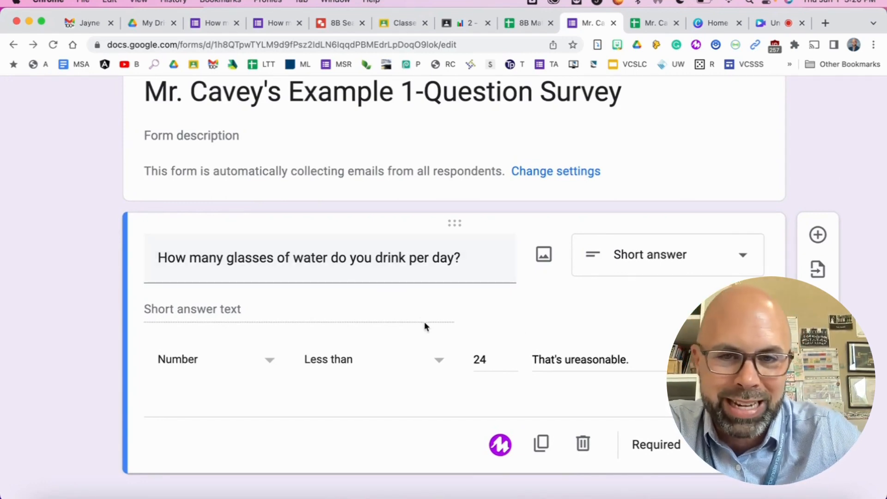
# Open the survey form's responses in their linked spreadsheet.
pyautogui.scroll(5, 562, 360)
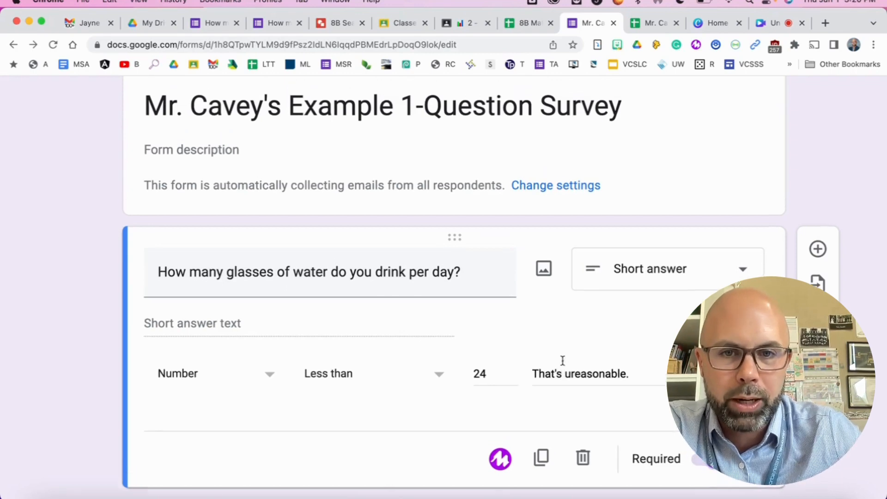
pyautogui.scroll(1, 563, 361)
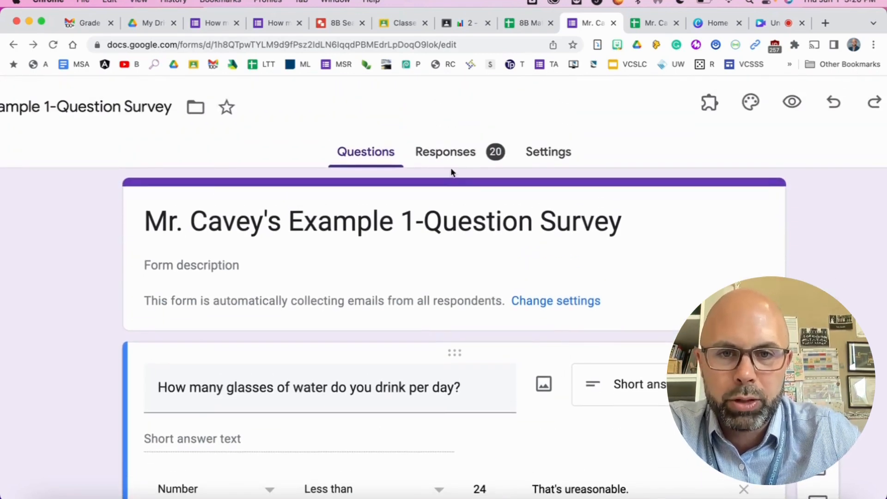
pyautogui.click(446, 155)
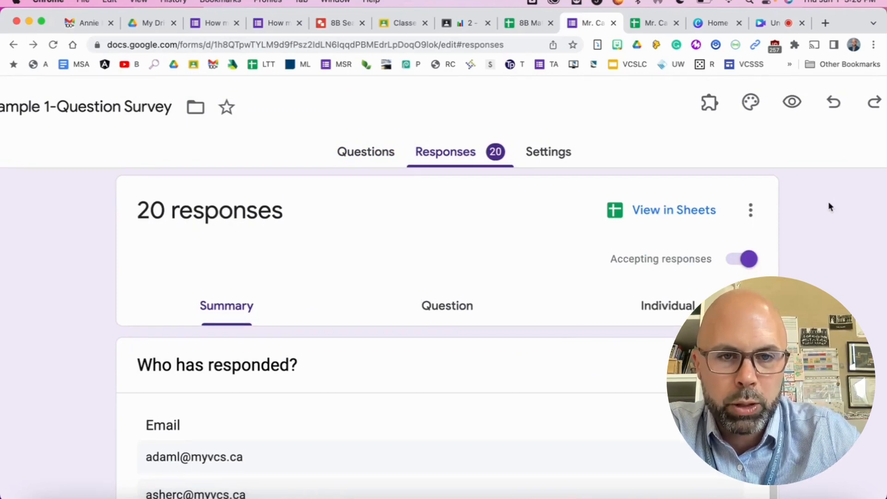
pyautogui.click(662, 211)
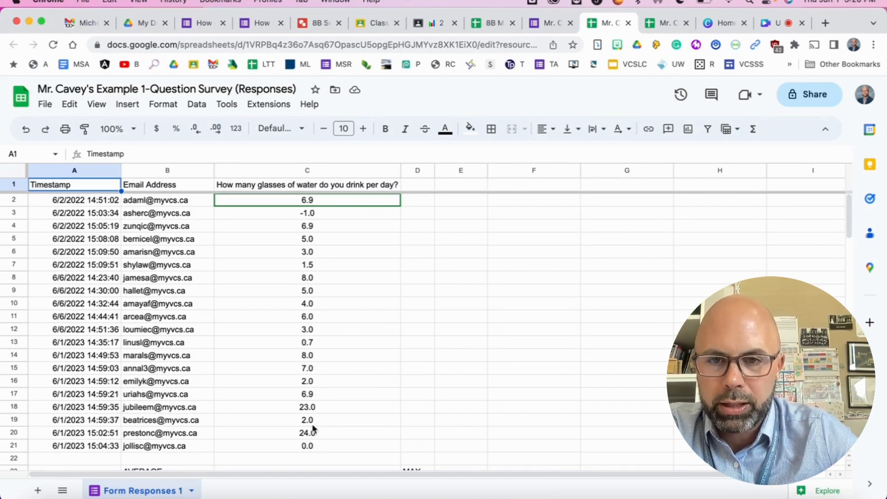
# Increase the decimal places of the glasses-of-water responses in column C to four.
pyautogui.click(319, 171)
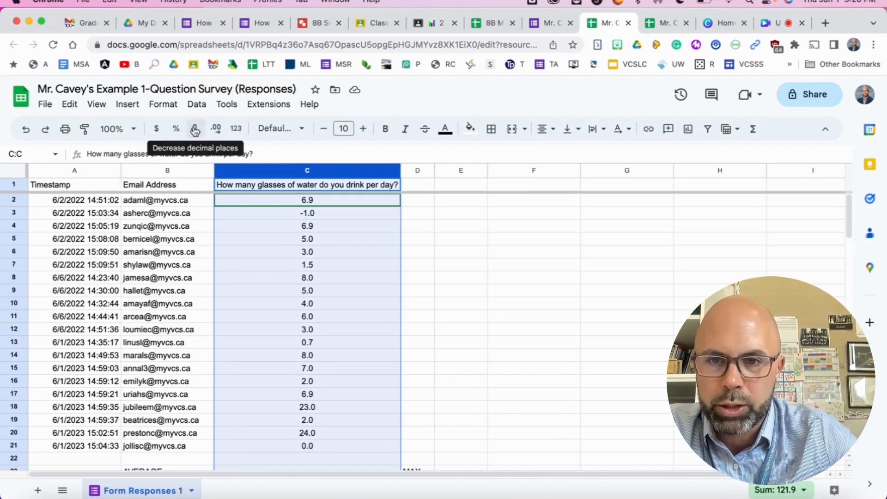
pyautogui.click(218, 131)
pyautogui.click(220, 132)
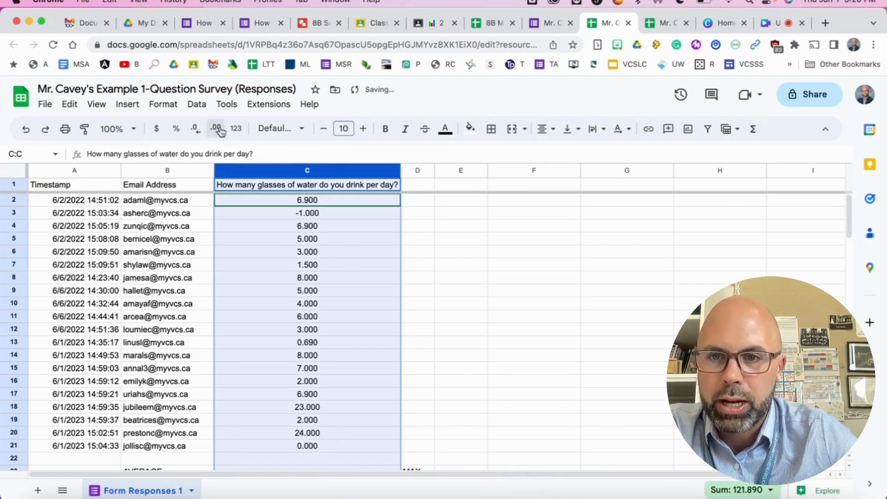
pyautogui.click(221, 132)
# Reduce the column C responses to whole numbers and return them to one decimal place.
pyautogui.click(197, 132)
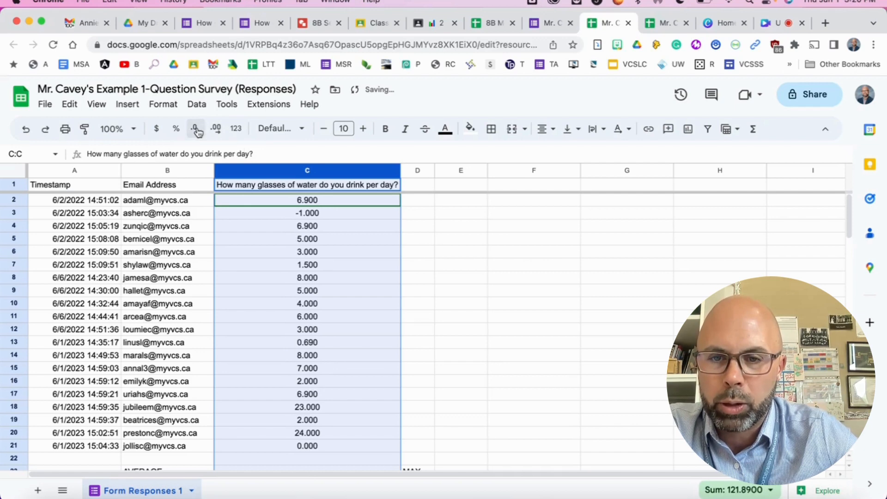
pyautogui.click(197, 131)
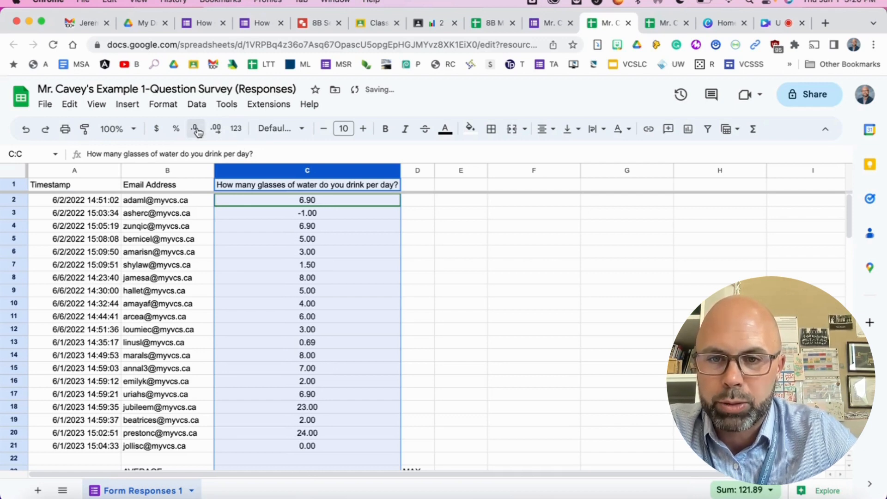
pyautogui.click(197, 132)
pyautogui.click(196, 132)
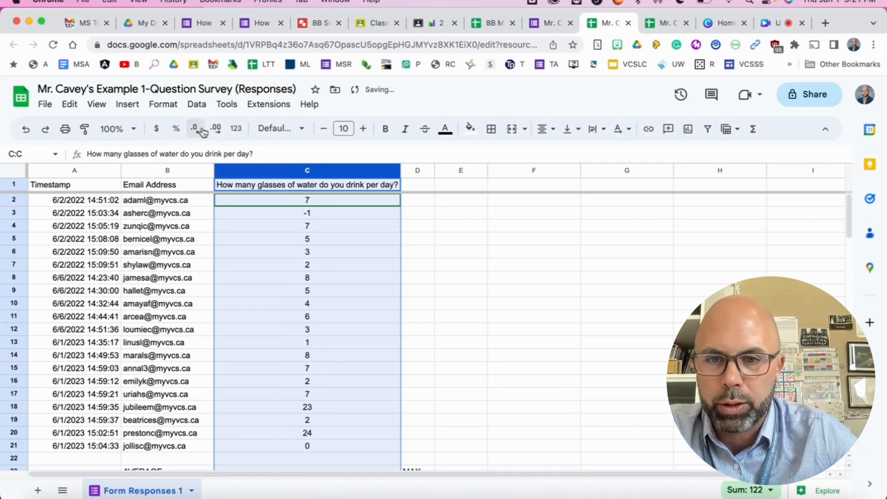
pyautogui.click(217, 130)
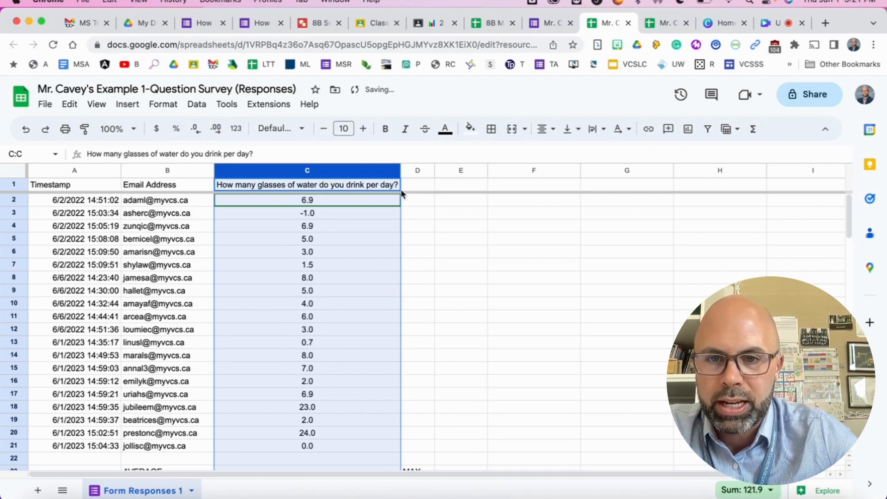
# Review the glasses-of-water responses down to the summary labels below them, and select the empty cell beside AVERAGE.
pyautogui.click(350, 226)
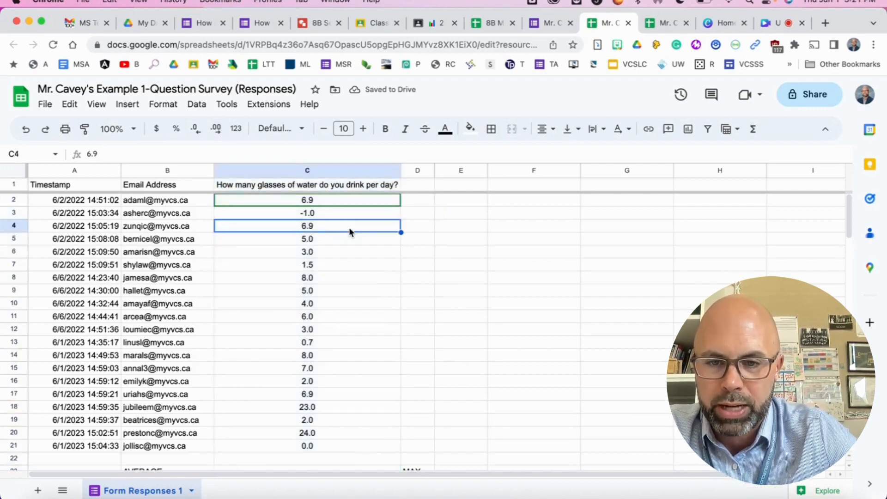
pyautogui.press('Down')
pyautogui.press('Down')
pyautogui.press('Down')
pyautogui.press('Down')
pyautogui.press('Down')
pyautogui.press('Down')
pyautogui.press('Down')
pyautogui.press('Down')
pyautogui.press('Down')
pyautogui.press('Down')
pyautogui.press('Down')
pyautogui.press('Down')
pyautogui.press('Down')
pyautogui.press('Down')
pyautogui.press('Down')
pyautogui.press('Down')
pyautogui.press('Down')
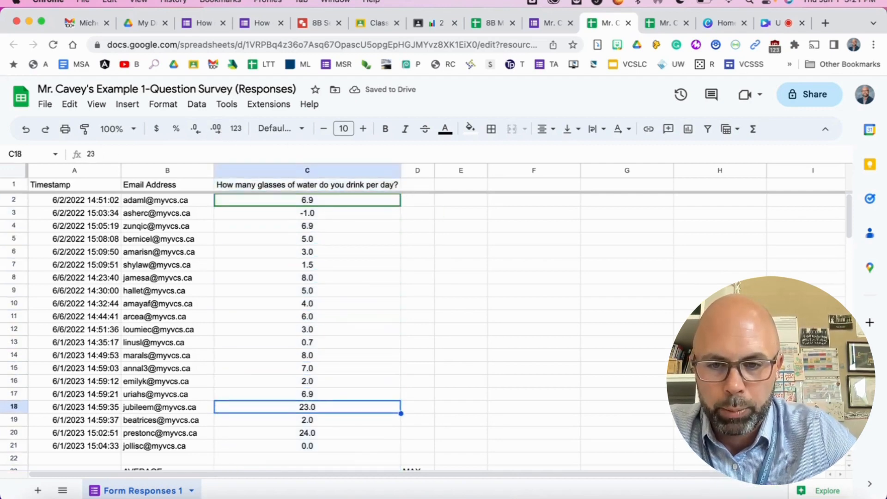
pyautogui.press('Down')
pyautogui.press('Down')
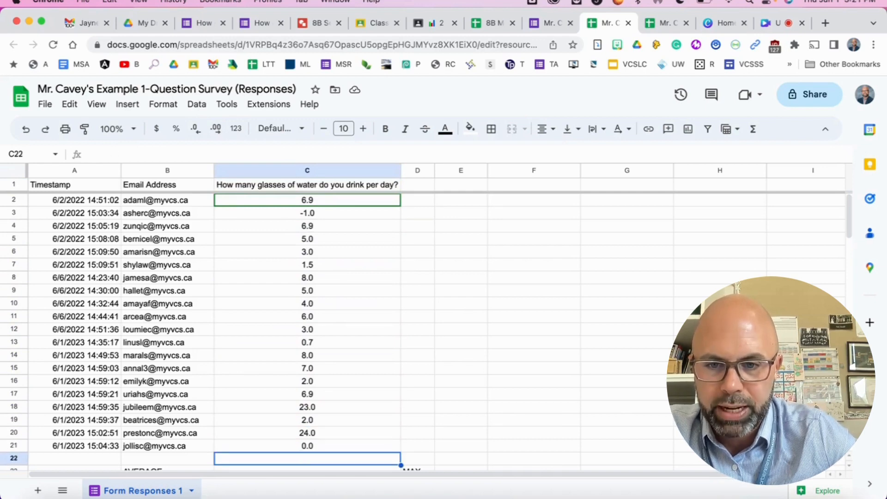
pyautogui.press('Down')
pyautogui.press('Down')
pyautogui.press('Down')
pyautogui.press('Down')
pyautogui.press('Down')
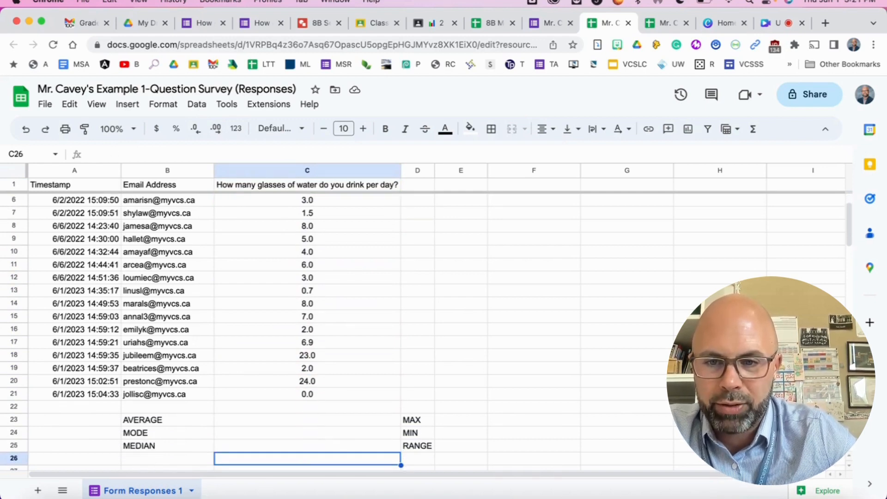
pyautogui.press('Up')
pyautogui.press('Up')
pyautogui.press('Up')
pyautogui.press('Up')
pyautogui.press('Up')
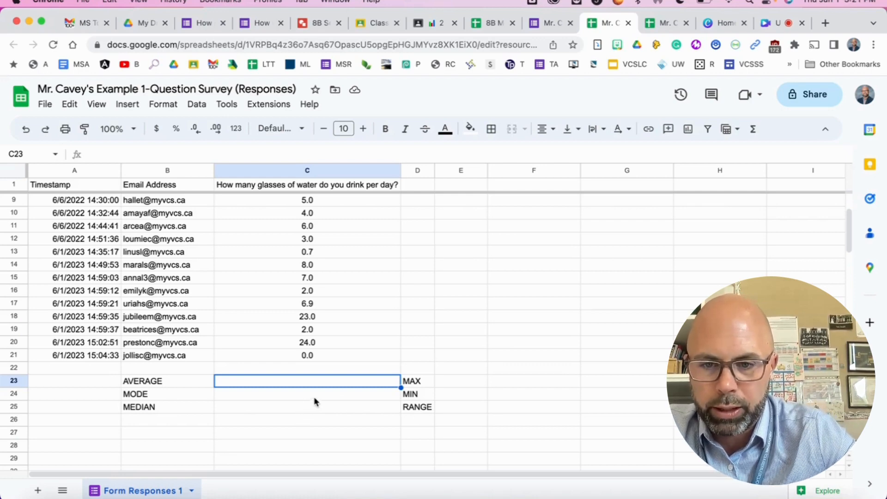
pyautogui.scroll(2, 314, 398)
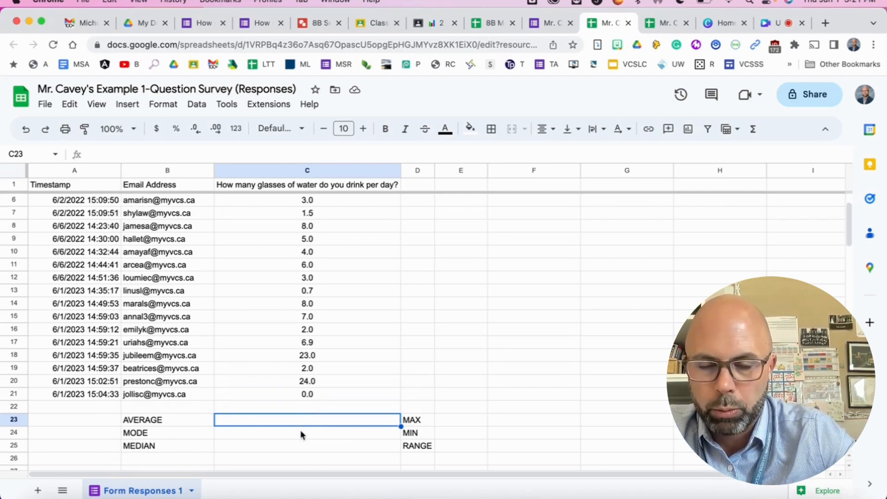
pyautogui.scroll(3, 300, 435)
pyautogui.scroll(-4, 303, 434)
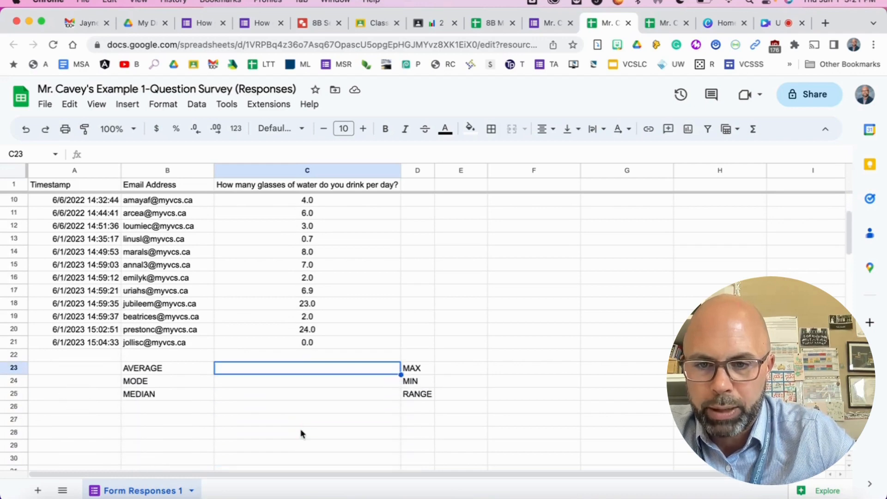
pyautogui.scroll(3, 301, 435)
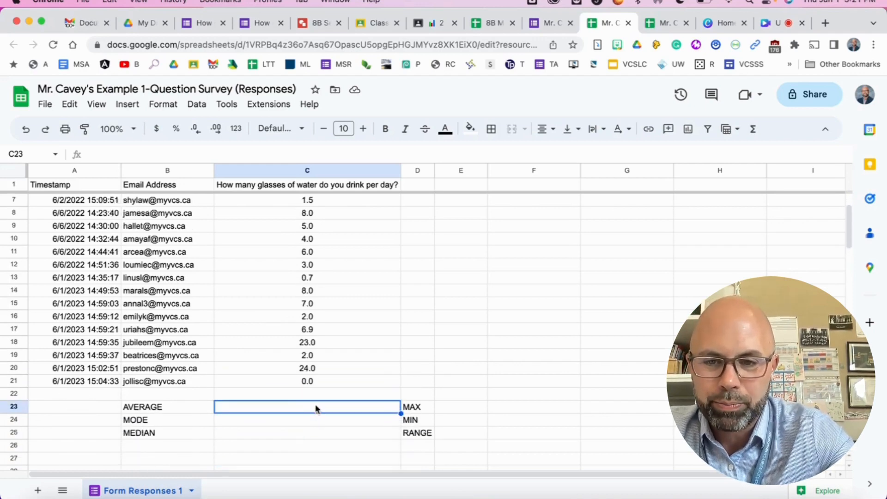
pyautogui.write('=')
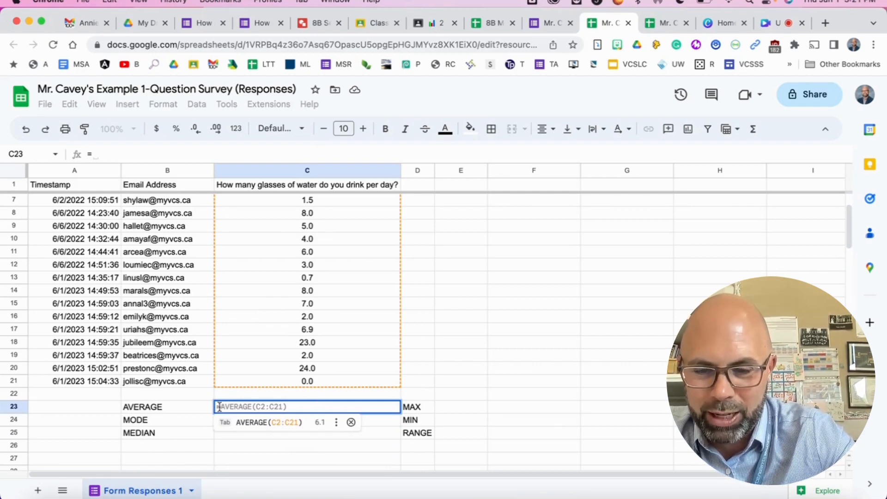
pyautogui.click(165, 410)
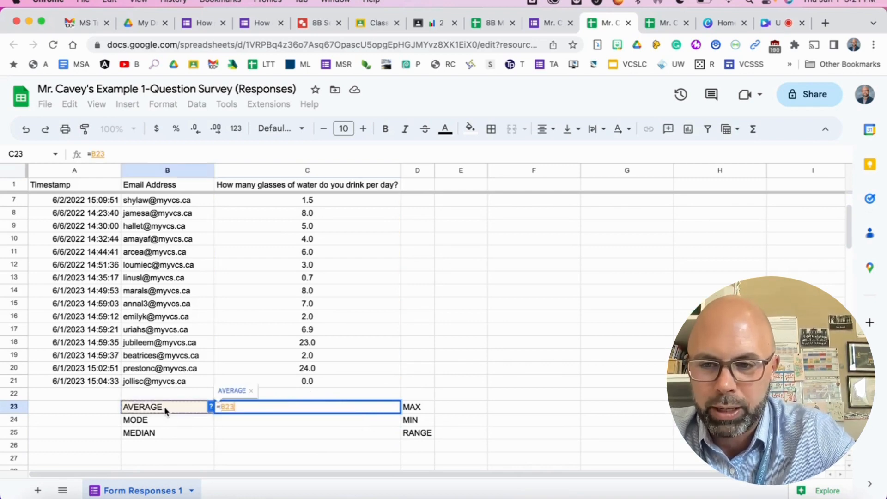
pyautogui.click(104, 411)
pyautogui.press('Escape')
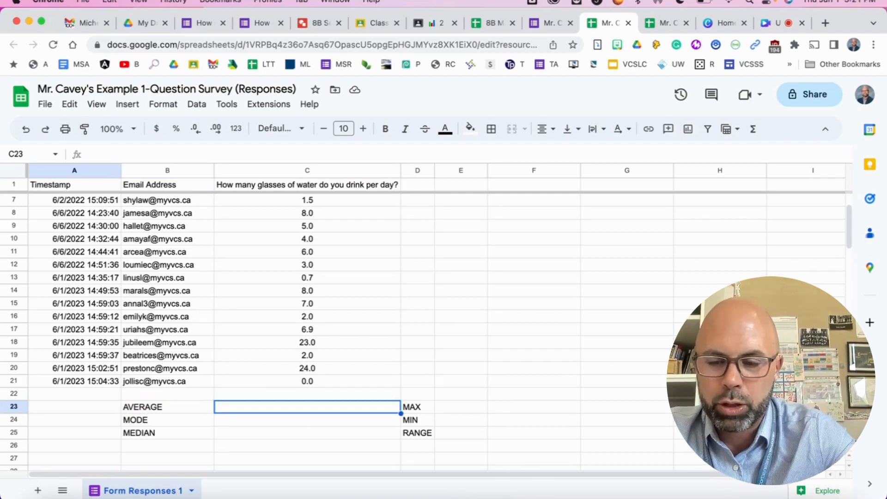
# Replace the AVERAGE label in cell B23 with MEAN.
pyautogui.click(138, 412)
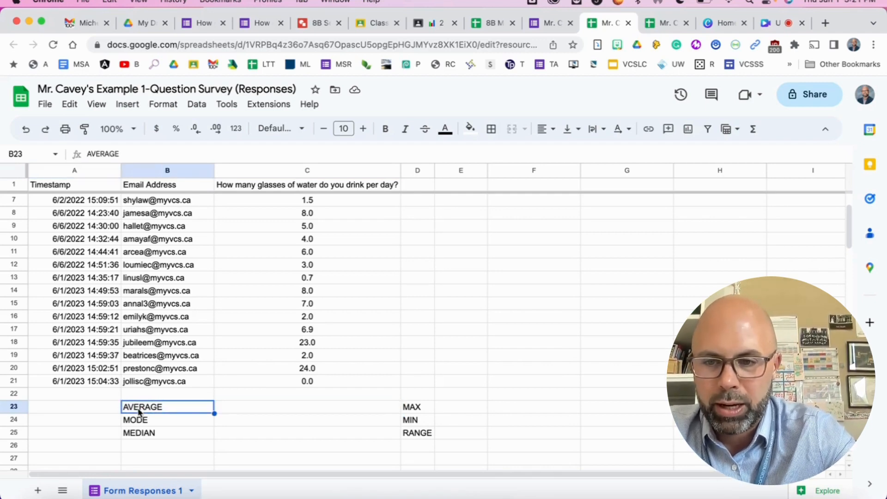
pyautogui.write('MEAN')
pyautogui.press('Return')
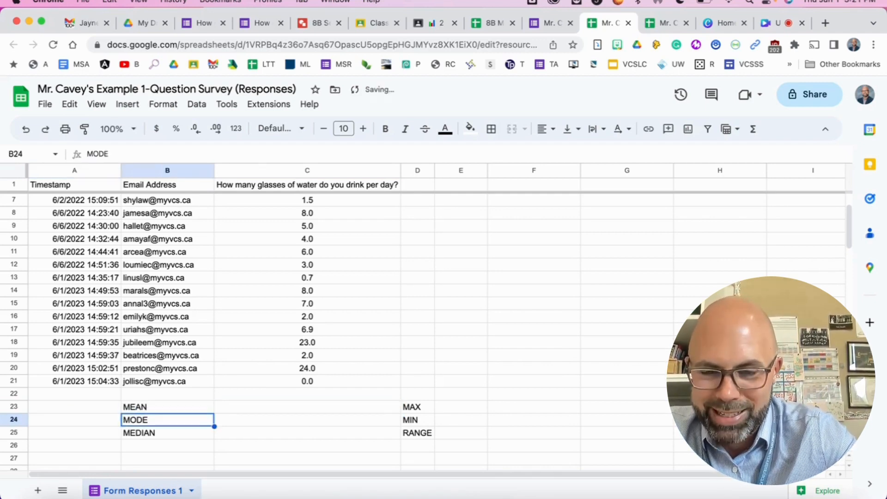
# Calculate the mean of the glasses-of-water responses in cell C23 with an AVERAGE formula over C2:C21.
pyautogui.press('Up')
pyautogui.press('Right')
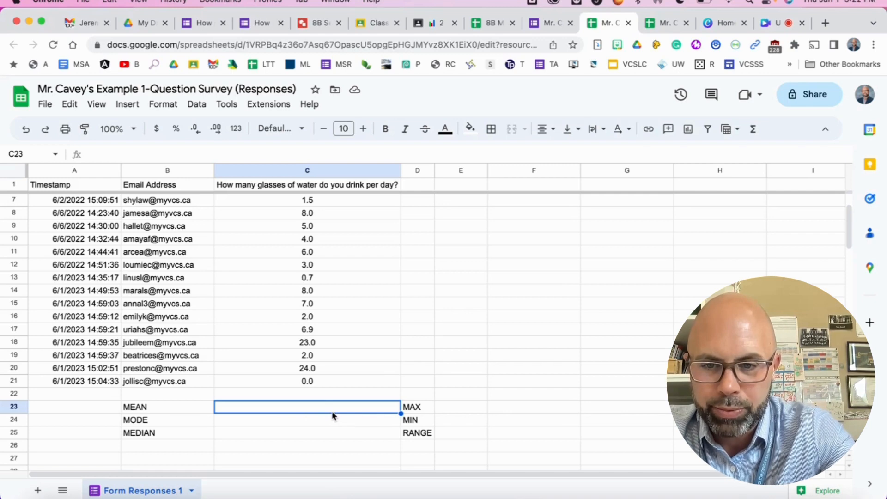
pyautogui.write('=')
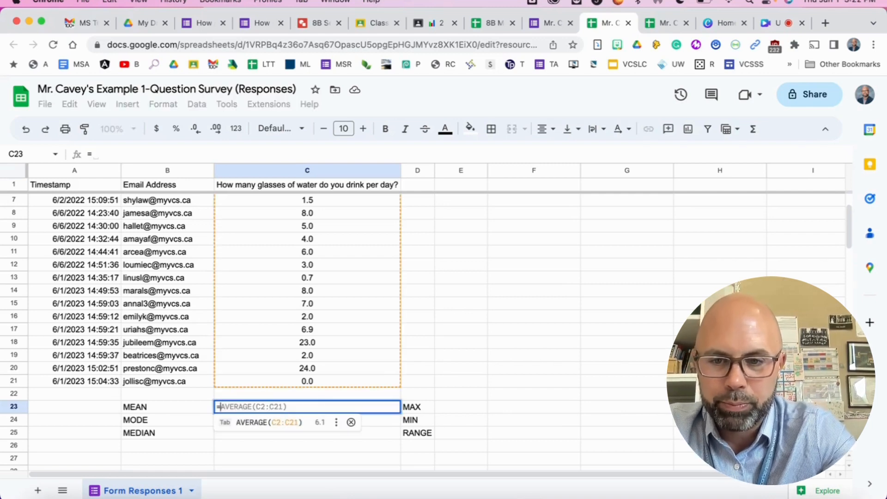
pyautogui.write('averag')
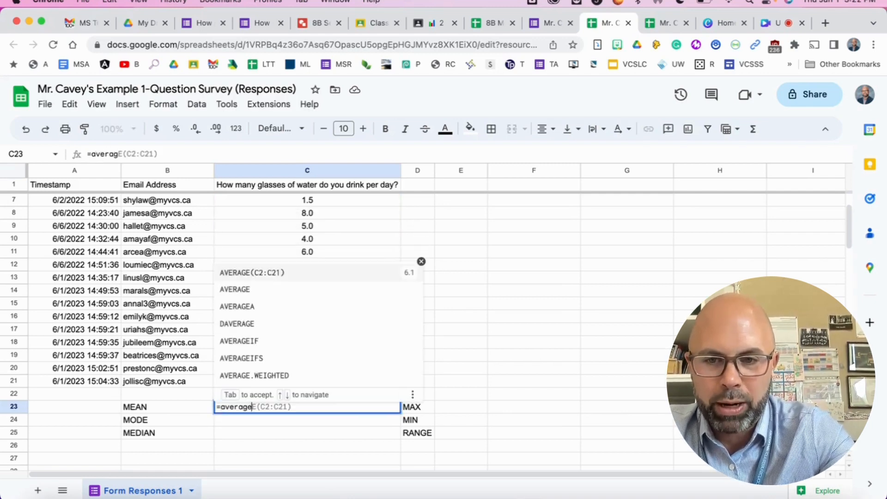
pyautogui.write('e(')
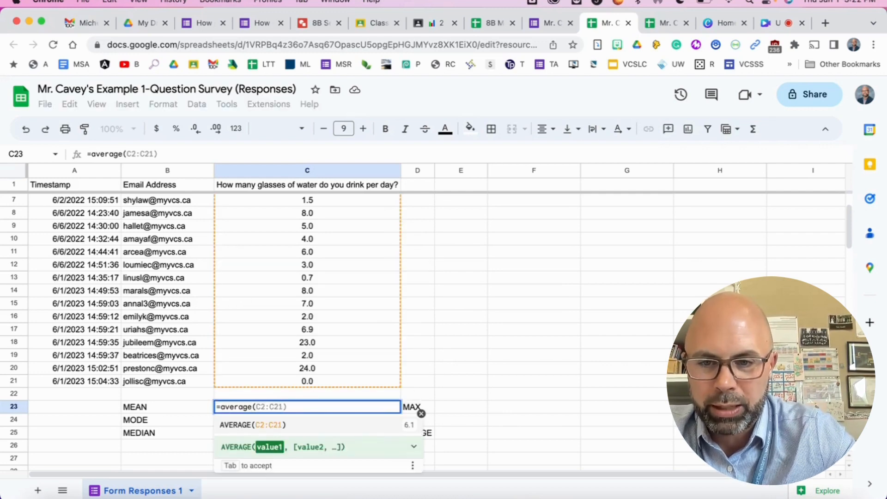
pyautogui.press('Up')
pyautogui.press('Up')
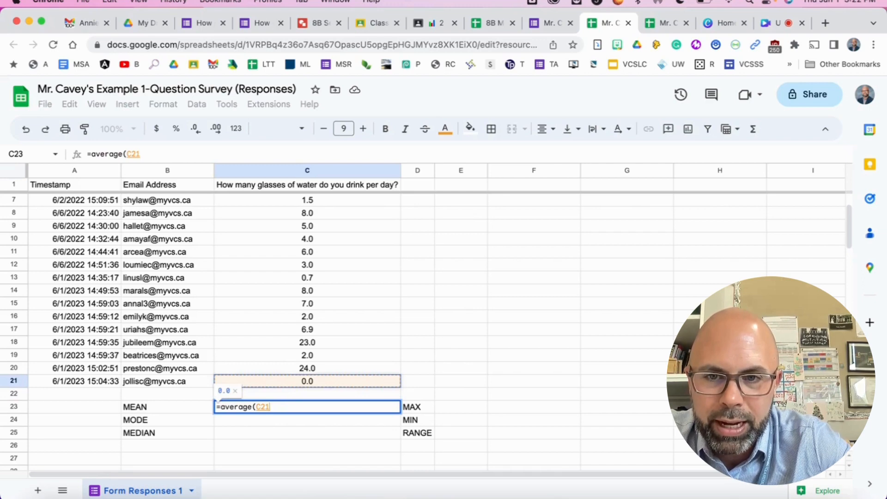
pyautogui.hotkey('shift', 'Up')
pyautogui.hotkey('shift', 'Up')
pyautogui.hotkey('shift', 'Up')
pyautogui.hotkey('shift', 'Up')
pyautogui.hotkey('shift', 'Up')
pyautogui.hotkey('shift', 'Up')
pyautogui.hotkey('shift', 'Up')
pyautogui.hotkey('shift', 'Up')
pyautogui.hotkey('shift', 'Up')
pyautogui.hotkey('shift', 'Up')
pyautogui.hotkey('shift', 'Up')
pyautogui.hotkey('shift', 'Up')
pyautogui.hotkey('shift', 'Up')
pyautogui.hotkey('shift', 'Up')
pyautogui.hotkey('shift', 'Up')
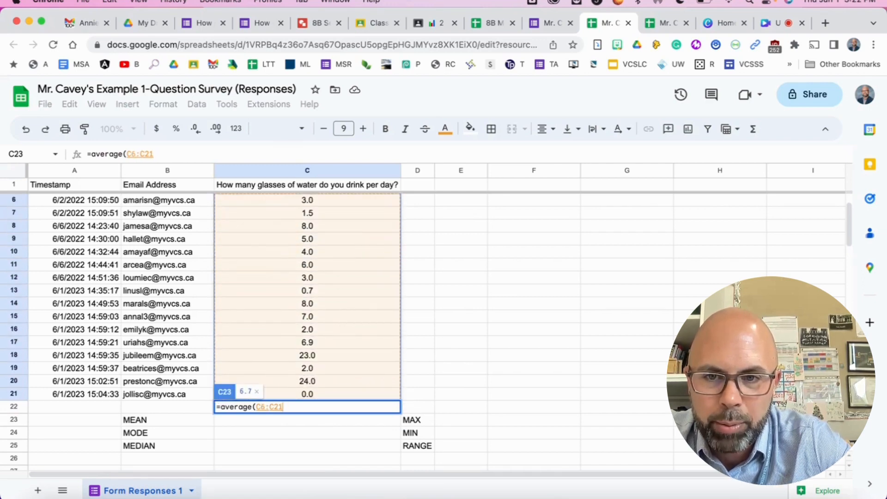
pyautogui.hotkey('shift', 'Up')
pyautogui.hotkey('shift', 'Up')
pyautogui.hotkey('shift', 'Up')
pyautogui.hotkey('shift', 'Up')
pyautogui.hotkey('shift', 'Up')
pyautogui.hotkey('shift', 'Down')
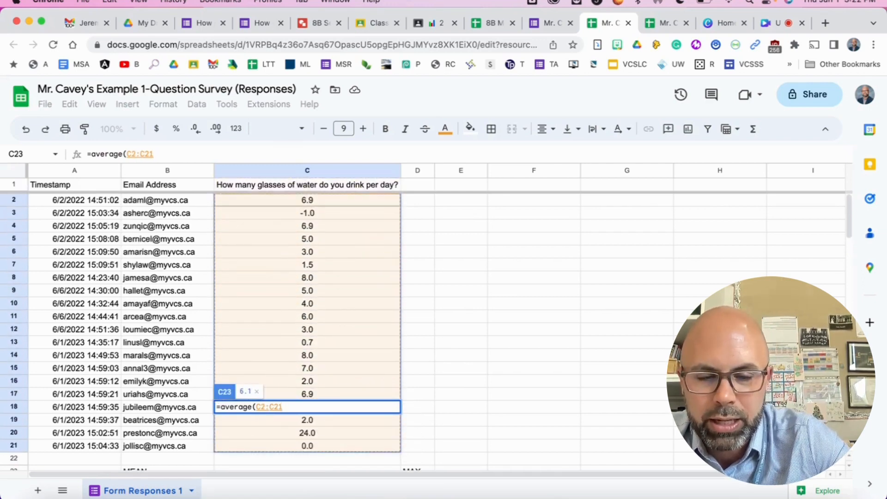
pyautogui.press('Return')
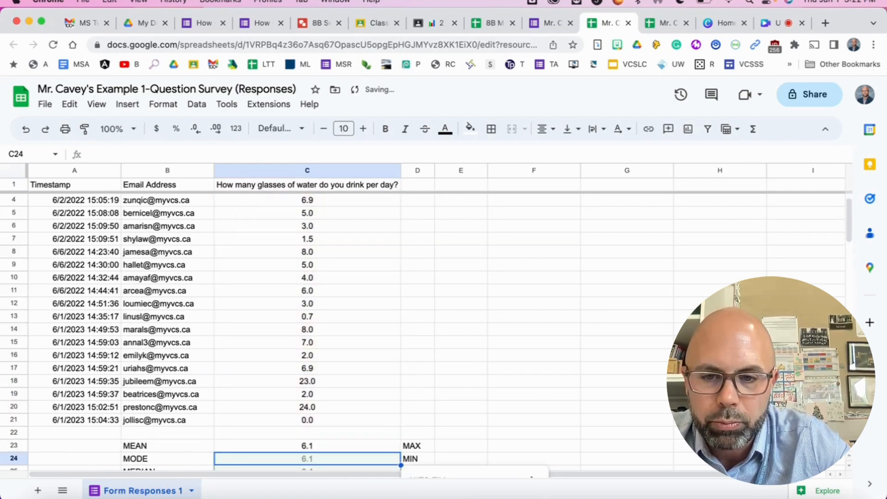
pyautogui.press('Up')
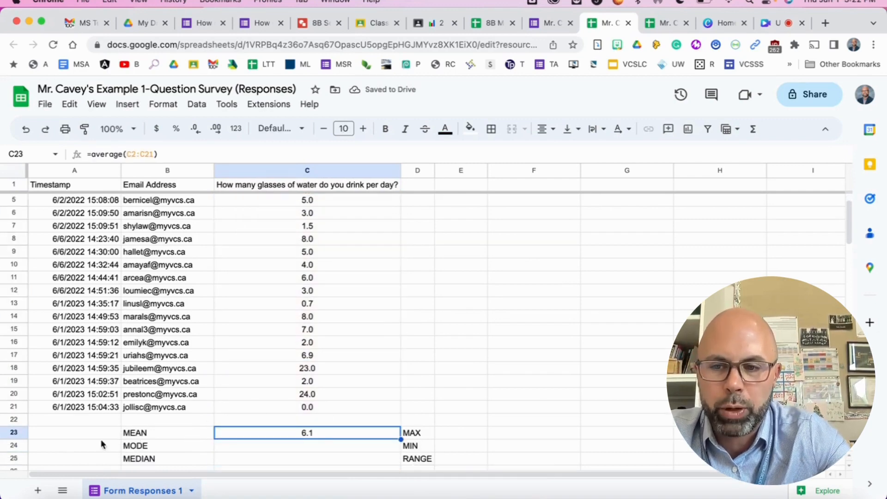
# Format the summary rows 23 to 25 in bold at font size 12.
pyautogui.moveTo(7, 436); pyautogui.dragTo(9, 458)
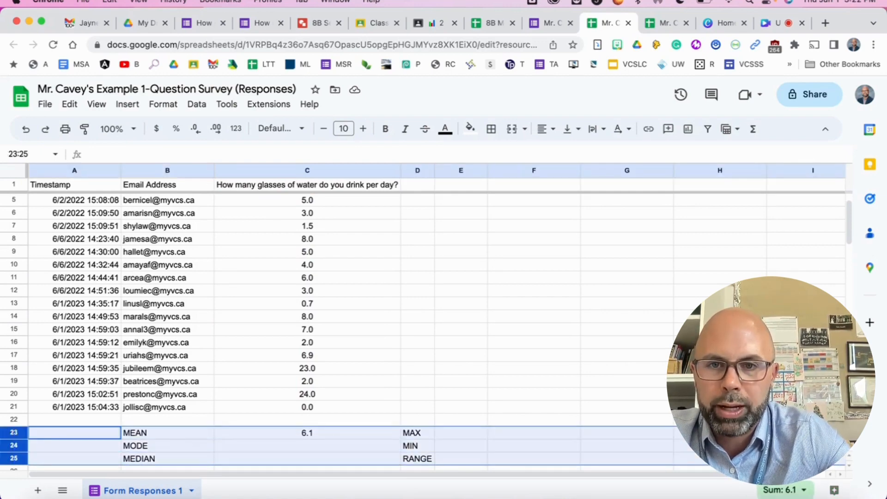
pyautogui.click(364, 129)
pyautogui.click(365, 129)
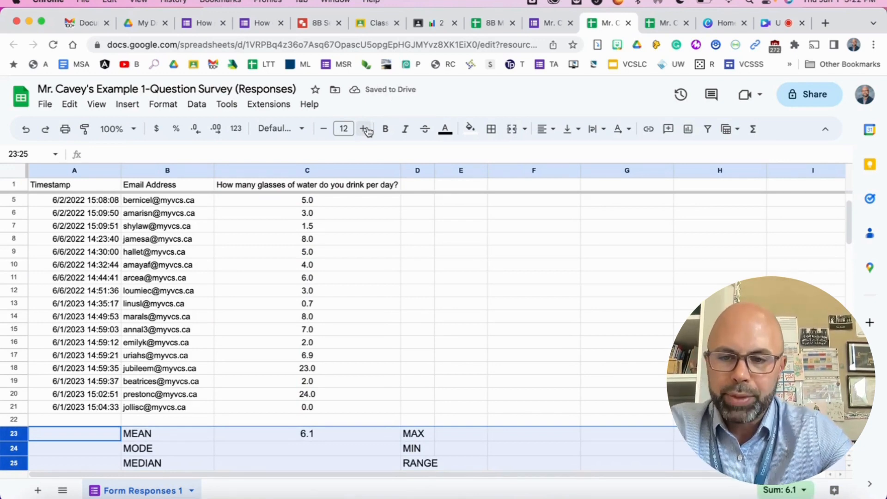
pyautogui.press('super+b')
# Calculate the mode of the responses in cell C24 with a MODE formula over C2:C21.
pyautogui.press('Right')
pyautogui.press('Right')
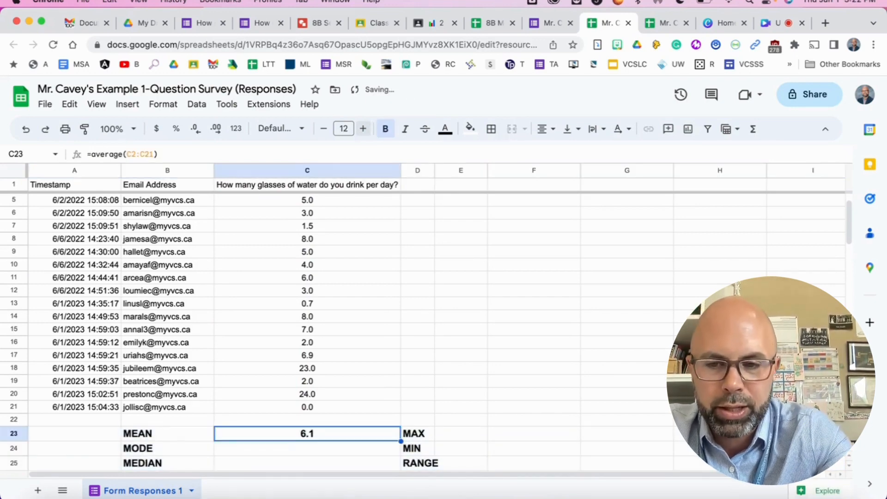
pyautogui.press('Down')
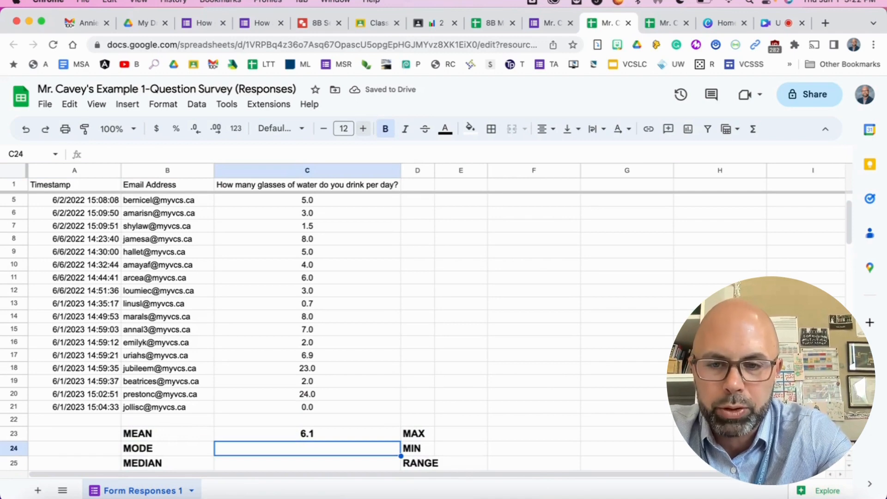
pyautogui.write('=mode(')
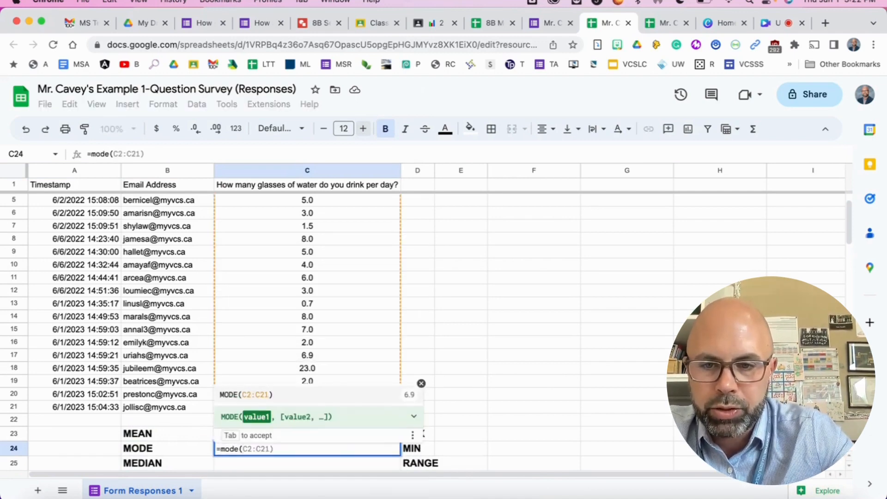
pyautogui.press('Up')
pyautogui.press('Up')
pyautogui.press('Up')
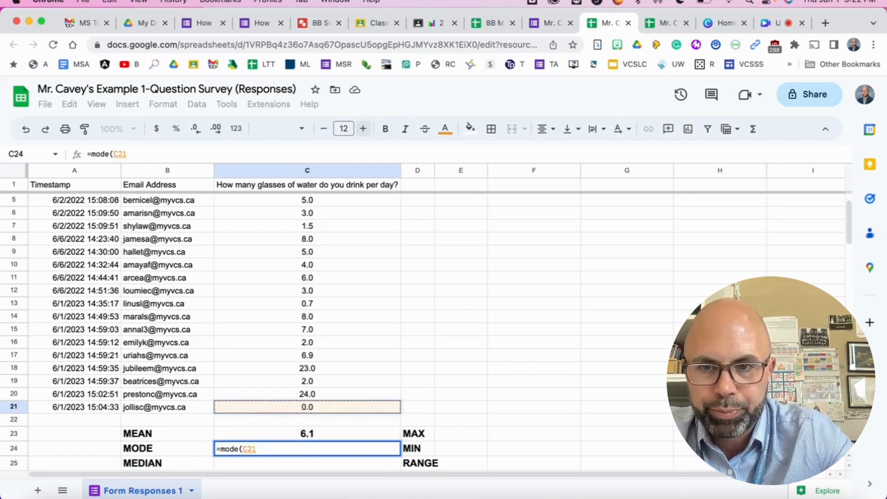
pyautogui.hotkey('shift', 'Up')
pyautogui.hotkey('shift', 'Up')
pyautogui.hotkey('shift', 'Up')
pyautogui.hotkey('shift', 'Up')
pyautogui.hotkey('shift', 'Up')
pyautogui.hotkey('shift', 'Up')
pyautogui.hotkey('shift', 'Up')
pyautogui.hotkey('shift', 'Up')
pyautogui.hotkey('shift', 'Up')
pyautogui.hotkey('shift', 'Up')
pyautogui.hotkey('shift', 'Up')
pyautogui.hotkey('shift', 'Up')
pyautogui.hotkey('shift', 'Up')
pyautogui.hotkey('shift', 'Up')
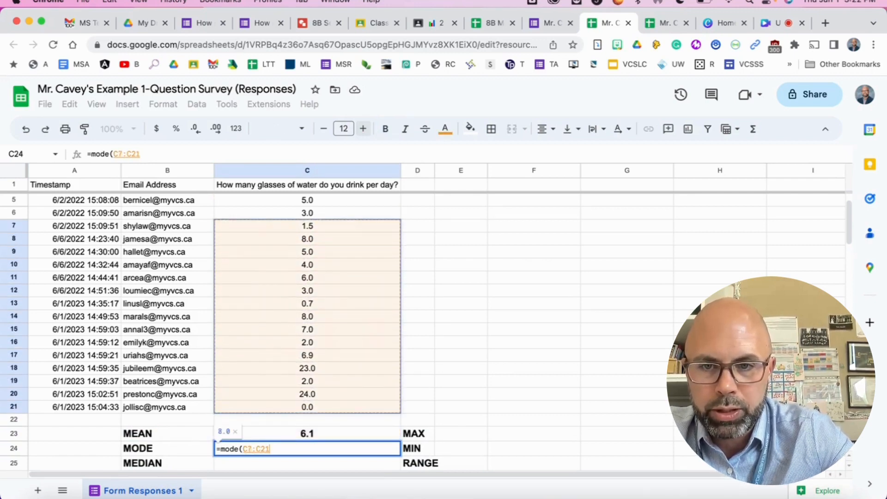
pyautogui.hotkey('shift', 'Up')
pyautogui.hotkey('shift', 'Up')
pyautogui.hotkey('shift', 'Up')
pyautogui.hotkey('shift', 'Up')
pyautogui.hotkey('shift', 'Up')
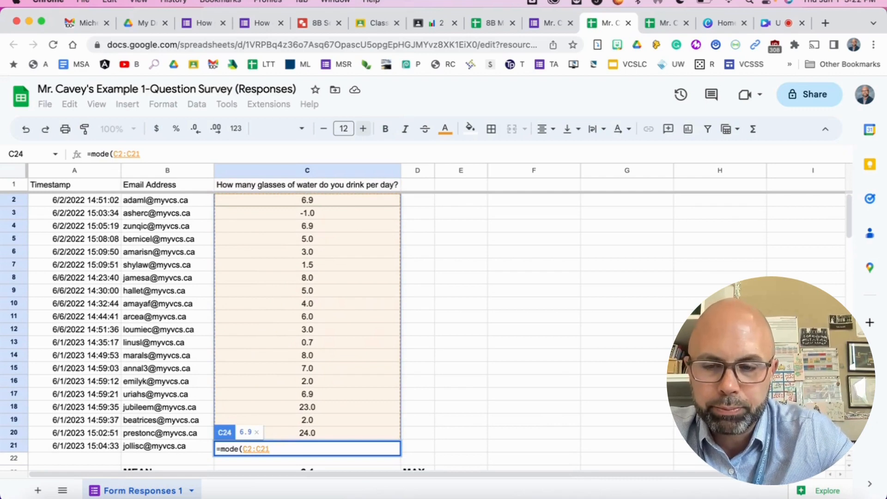
pyautogui.press('Return')
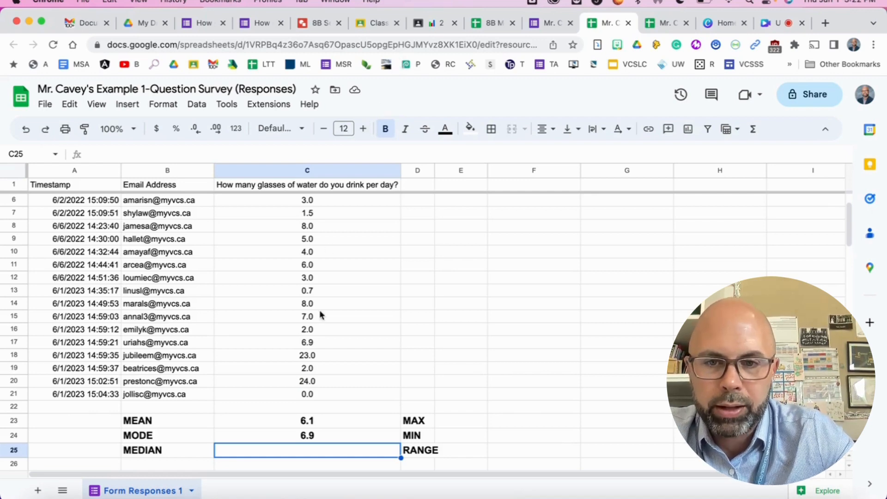
# Highlight the matching 6.9 responses in cells C4 and C17 with a yellow fill.
pyautogui.click(319, 343)
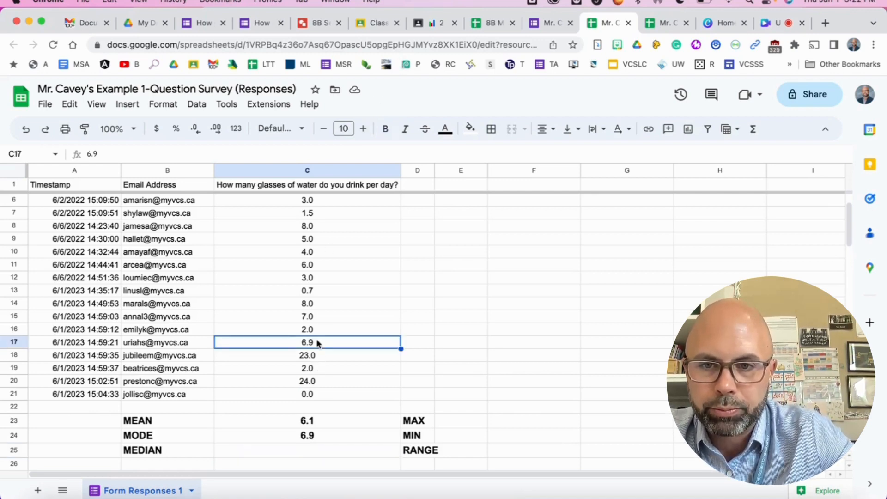
pyautogui.scroll(2, 319, 342)
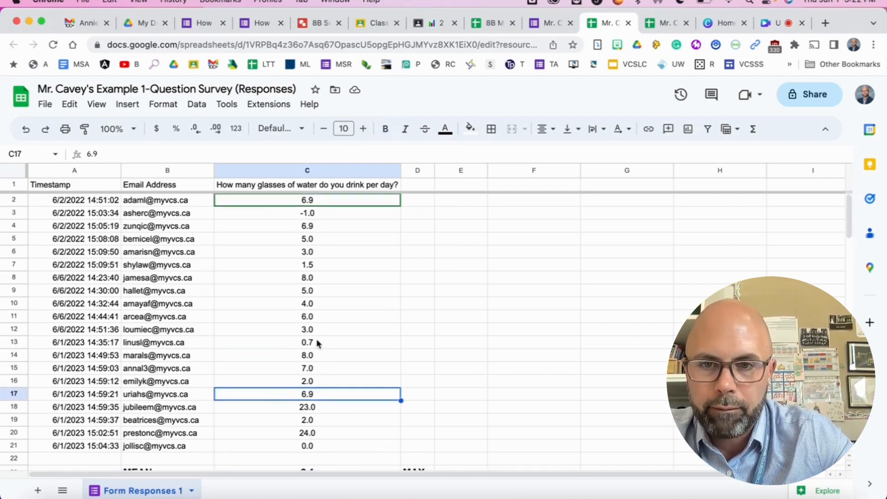
pyautogui.keyDown('super'); pyautogui.click(327, 227); pyautogui.keyUp('super')
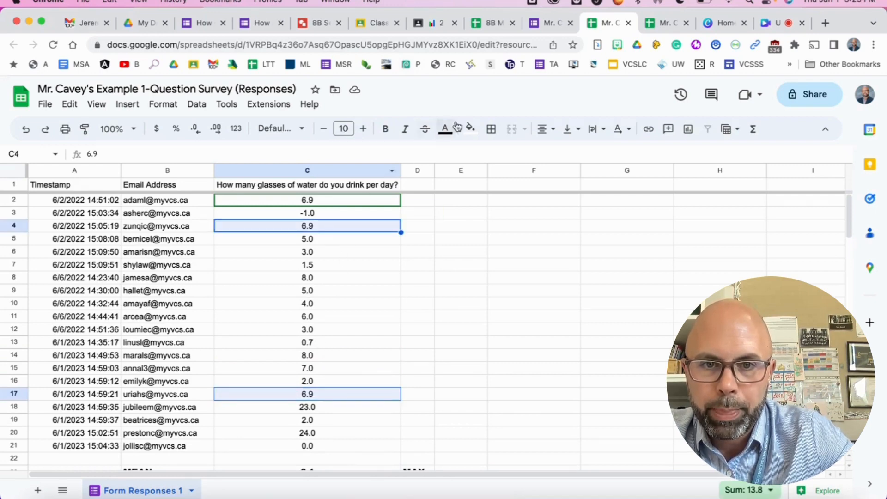
pyautogui.click(471, 128)
pyautogui.click(513, 187)
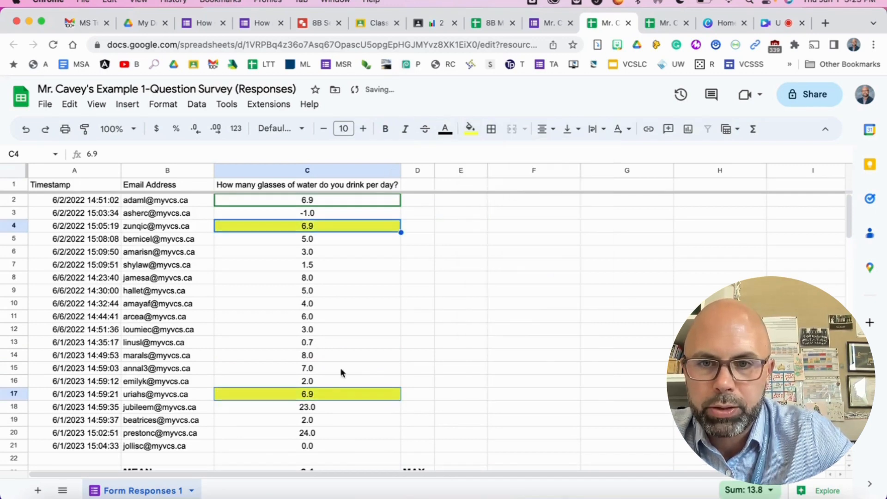
# Calculate the median of the responses in cell C25 with a MEDIAN formula over C2:C21.
pyautogui.click(338, 459)
pyautogui.scroll(-3, 336, 461)
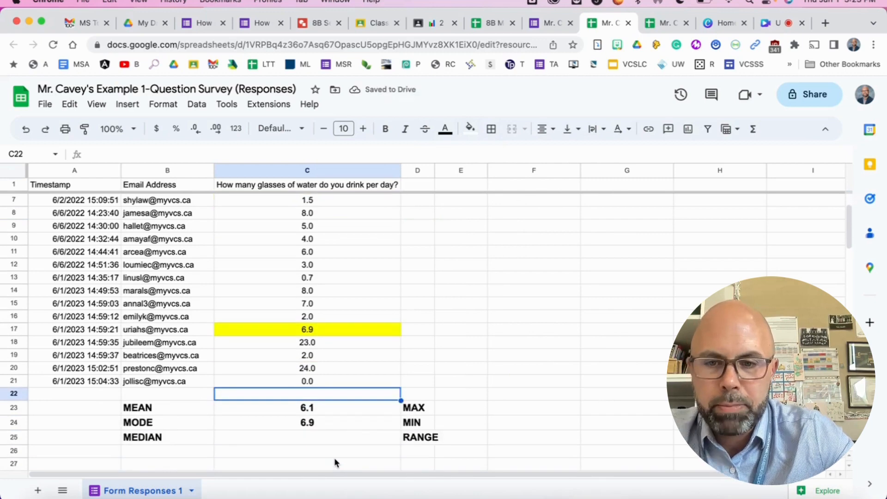
pyautogui.click(312, 438)
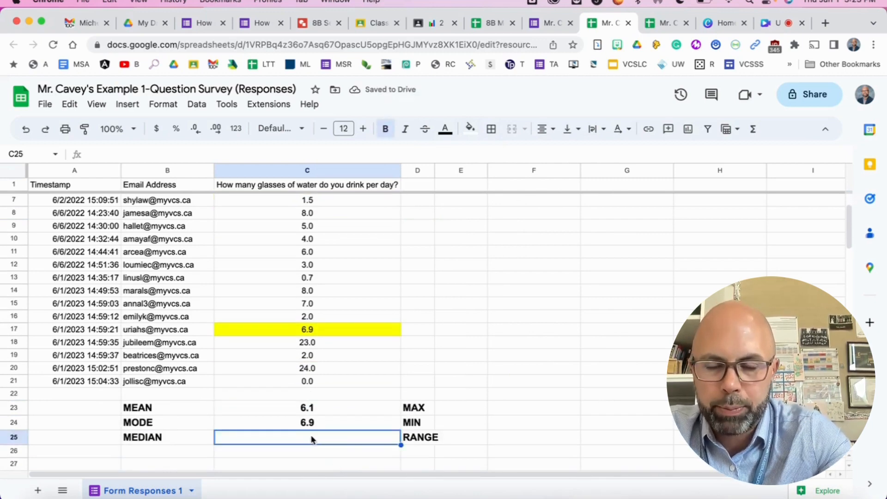
pyautogui.write('=')
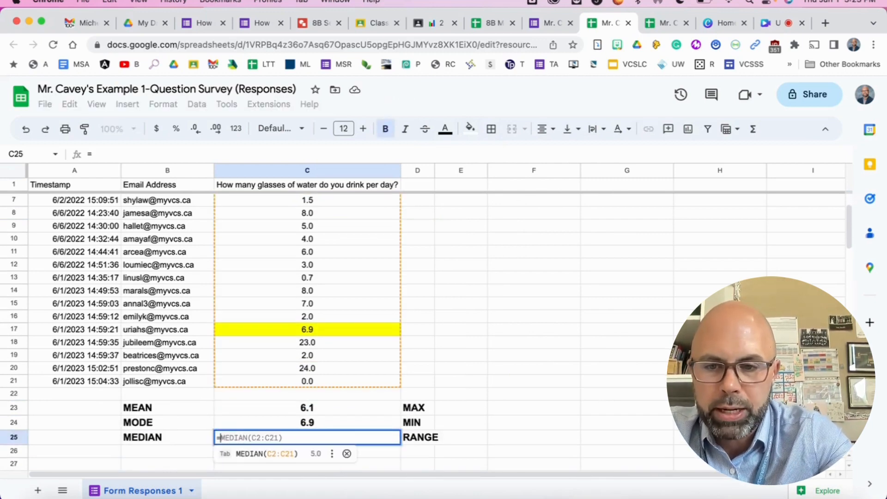
pyautogui.write('median(')
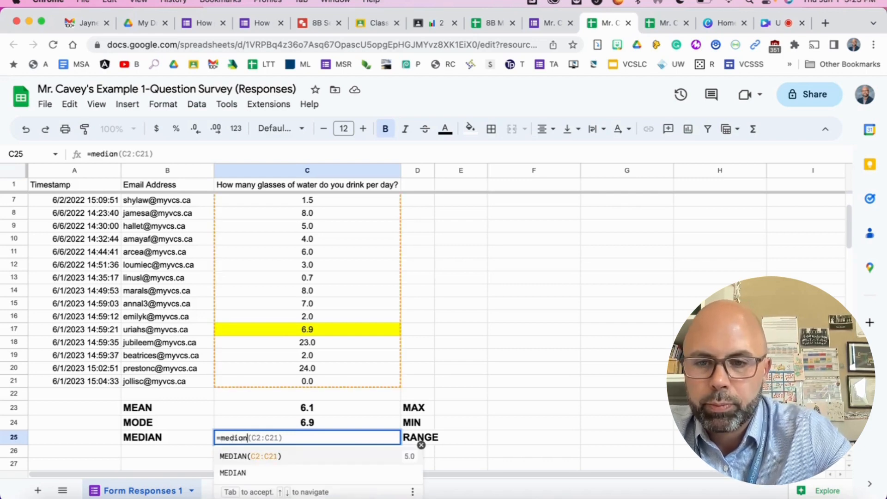
pyautogui.press('Up')
pyautogui.press('Up')
pyautogui.press('Up')
pyautogui.press('Up')
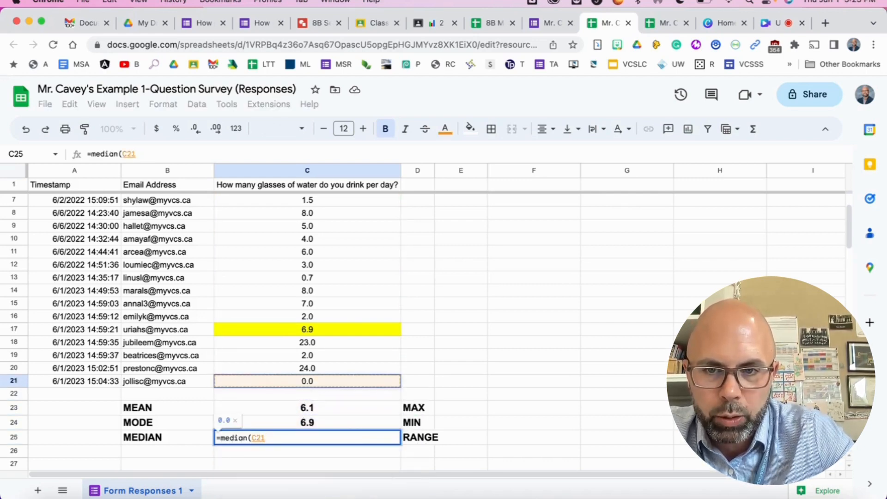
pyautogui.hotkey('shift', 'Up')
pyautogui.hotkey('shift', 'Up')
pyautogui.hotkey('shift', 'Up')
pyautogui.hotkey('shift', 'Up')
pyautogui.hotkey('shift', 'Up')
pyautogui.hotkey('shift', 'Up')
pyautogui.hotkey('shift', 'Up')
pyautogui.hotkey('shift', 'Up')
pyautogui.hotkey('shift', 'Up')
pyautogui.hotkey('shift', 'Up')
pyautogui.hotkey('shift', 'Up')
pyautogui.hotkey('shift', 'Up')
pyautogui.hotkey('shift', 'Up')
pyautogui.hotkey('shift', 'Up')
pyautogui.hotkey('shift', 'Up')
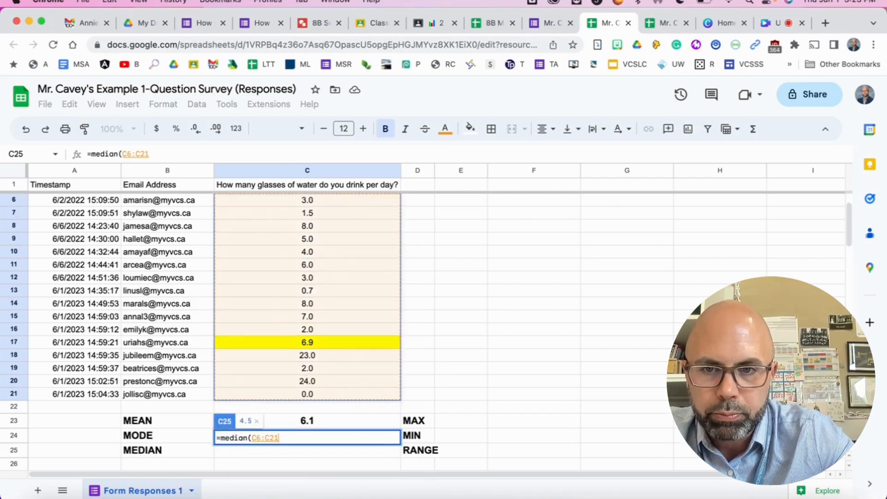
pyautogui.hotkey('shift', 'Up')
pyautogui.hotkey('shift', 'Up')
pyautogui.hotkey('shift', 'Up')
pyautogui.hotkey('shift', 'Up')
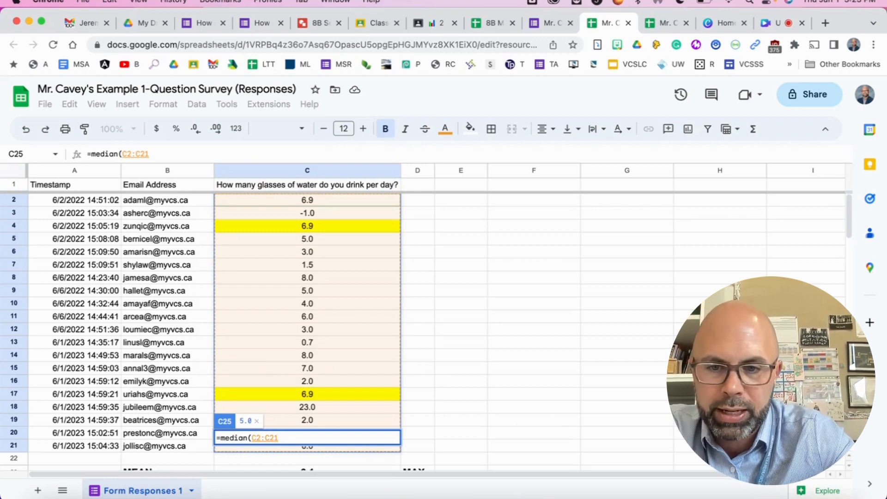
pyautogui.write(')')
pyautogui.press('Return')
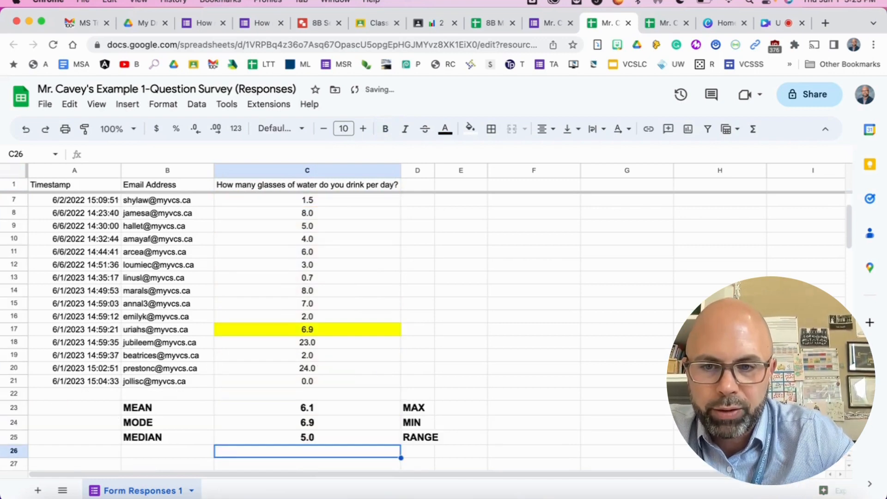
# Select the empty cell beside MAX and widen column D slightly to fit the RANGE label.
pyautogui.press('Up')
pyautogui.press('Up')
pyautogui.press('Up')
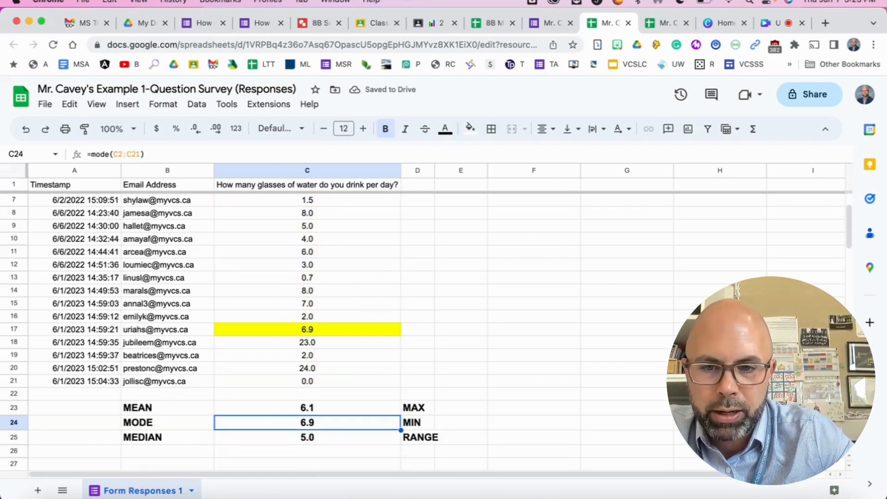
pyautogui.press('Down')
pyautogui.press('Down')
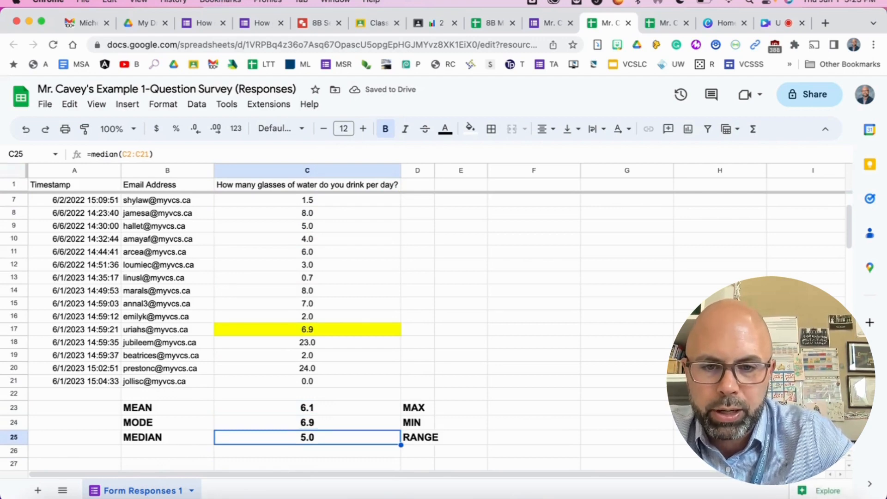
pyautogui.press('Right')
pyautogui.press('Right')
pyautogui.press('Up')
pyautogui.press('Up')
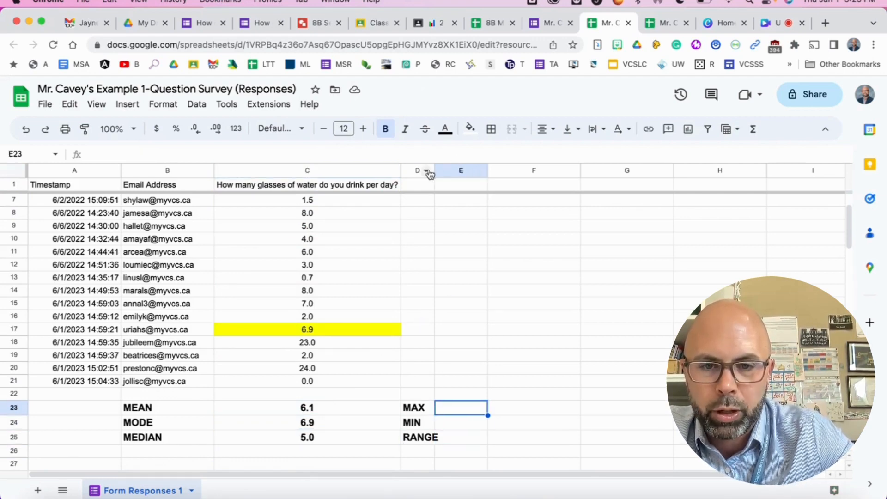
pyautogui.moveTo(433, 170); pyautogui.dragTo(441, 170)
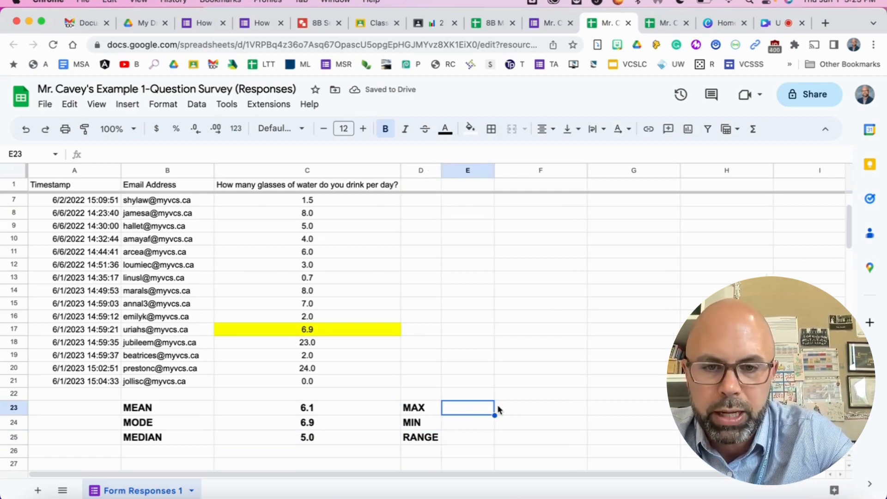
# Calculate the maximum response in cell E23 with a MAX formula over C2:C21.
pyautogui.write('=max')
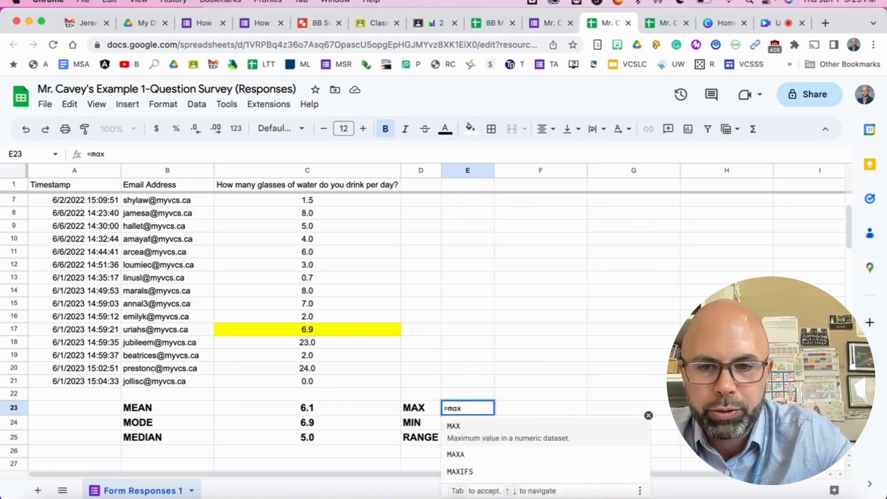
pyautogui.write('(')
pyautogui.press('Left')
pyautogui.press('Left')
pyautogui.press('Up')
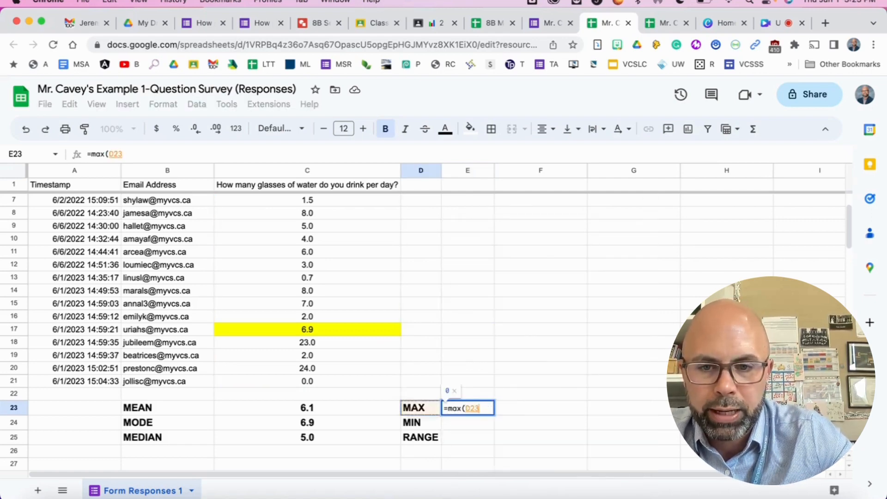
pyautogui.press('Up')
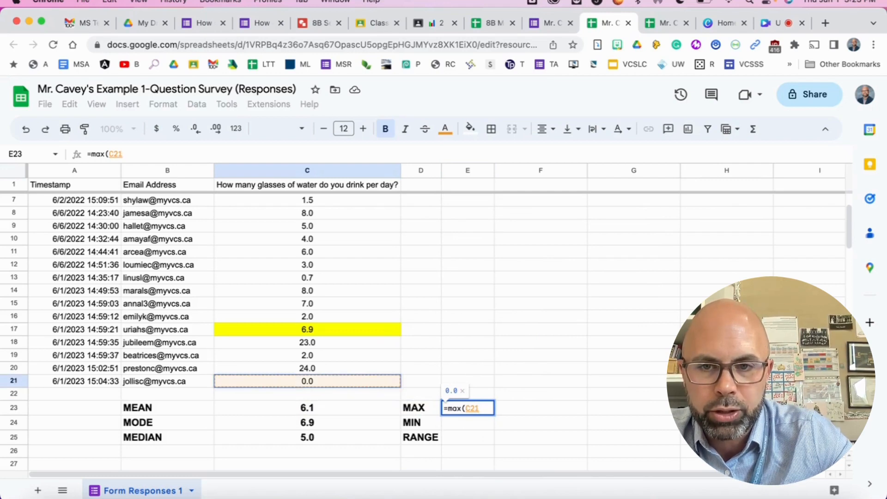
pyautogui.hotkey('shift', 'Up')
pyautogui.hotkey('shift', 'Up')
pyautogui.hotkey('shift', 'Up')
pyautogui.hotkey('shift', 'Up')
pyautogui.hotkey('shift', 'Up')
pyautogui.hotkey('shift', 'Up')
pyautogui.hotkey('shift', 'Up')
pyautogui.hotkey('shift', 'Up')
pyautogui.hotkey('shift', 'Up')
pyautogui.hotkey('shift', 'Up')
pyautogui.hotkey('shift', 'Up')
pyautogui.hotkey('shift', 'Up')
pyautogui.hotkey('shift', 'Up')
pyautogui.hotkey('shift', 'Up')
pyautogui.hotkey('shift', 'Up')
pyautogui.hotkey('shift', 'Up')
pyautogui.hotkey('shift', 'Up')
pyautogui.hotkey('shift', 'Up')
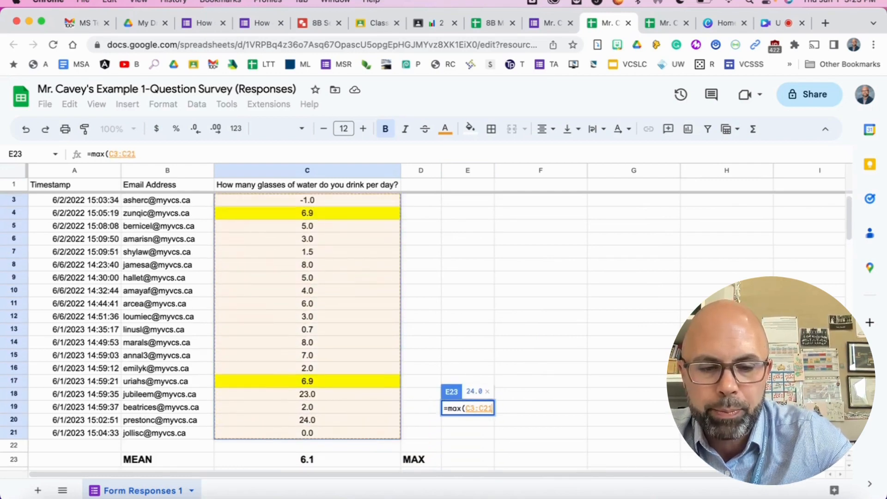
pyautogui.hotkey('shift', 'Up')
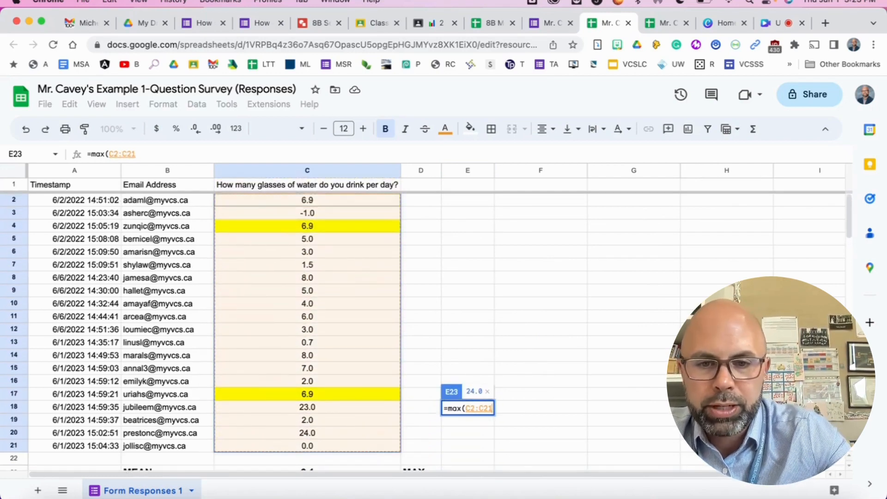
pyautogui.press('Return')
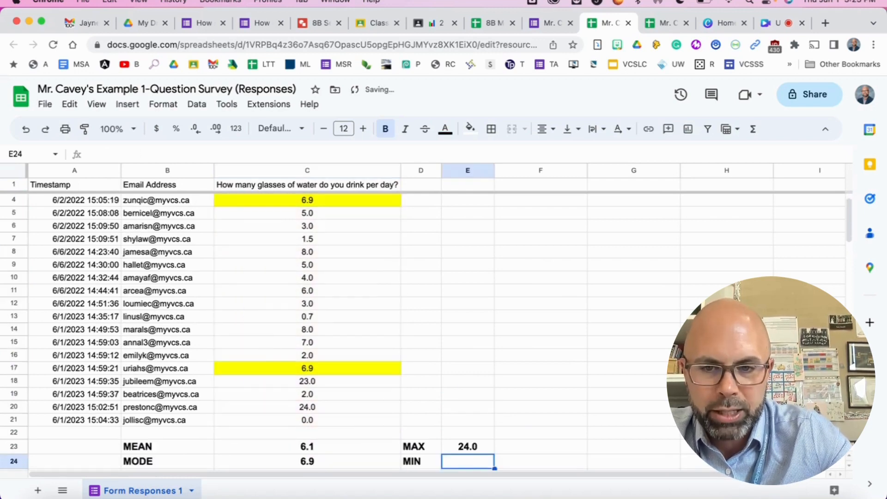
pyautogui.press('Up')
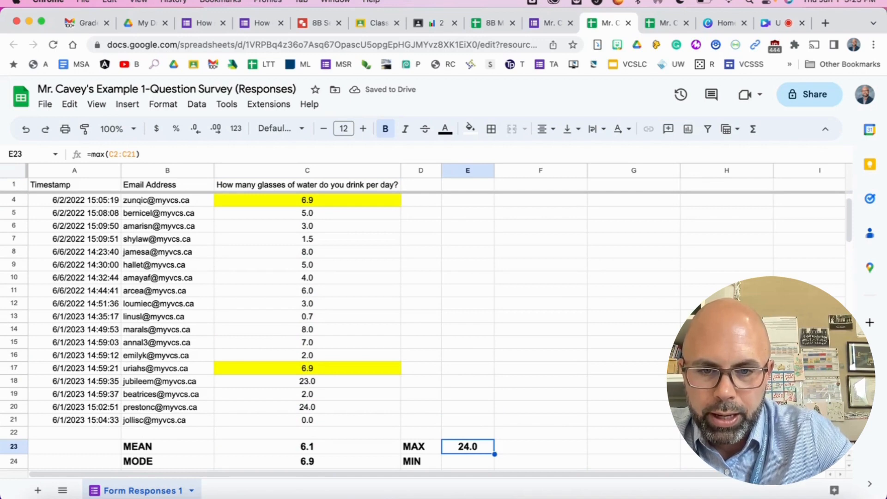
pyautogui.press('Down')
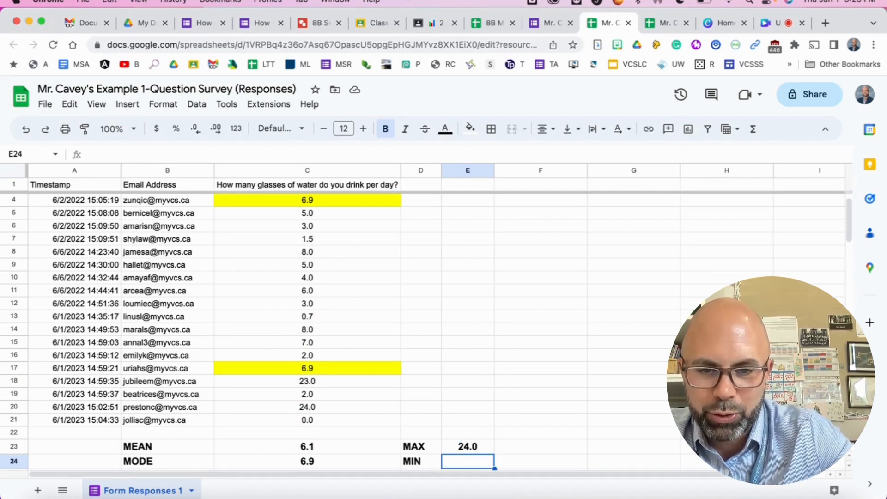
pyautogui.press('Up')
pyautogui.press('Down')
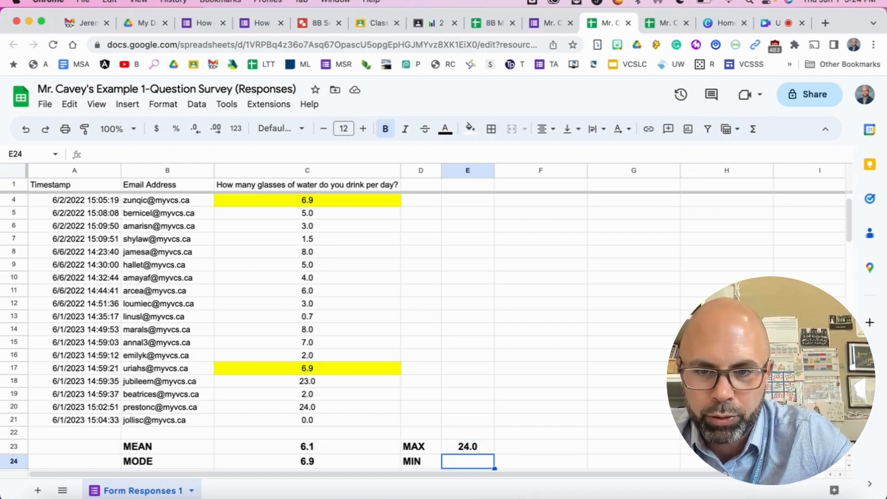
# Calculate the minimum response in cell E24 with a MIN formula over C2:C21.
pyautogui.click(345, 315)
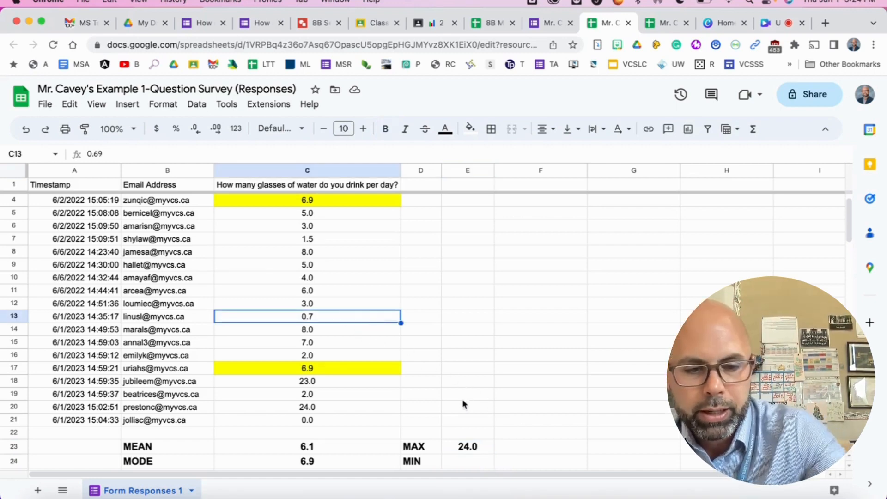
pyautogui.click(463, 461)
pyautogui.write('=')
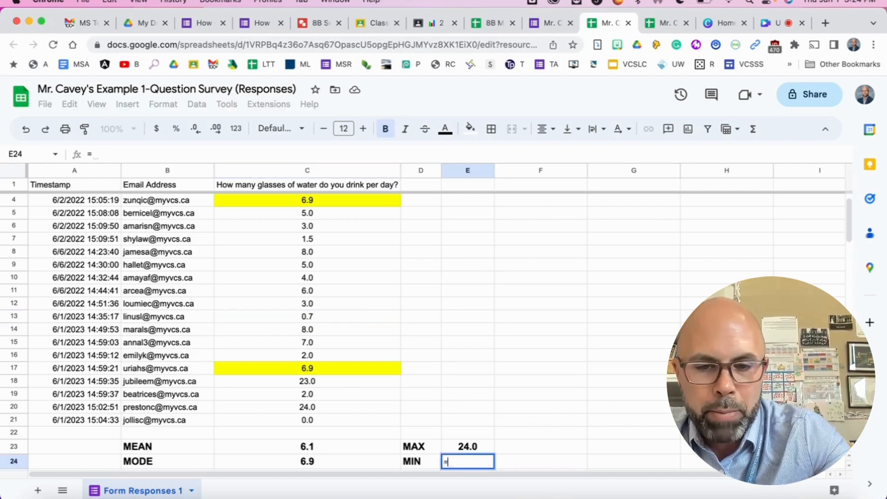
pyautogui.write('min(')
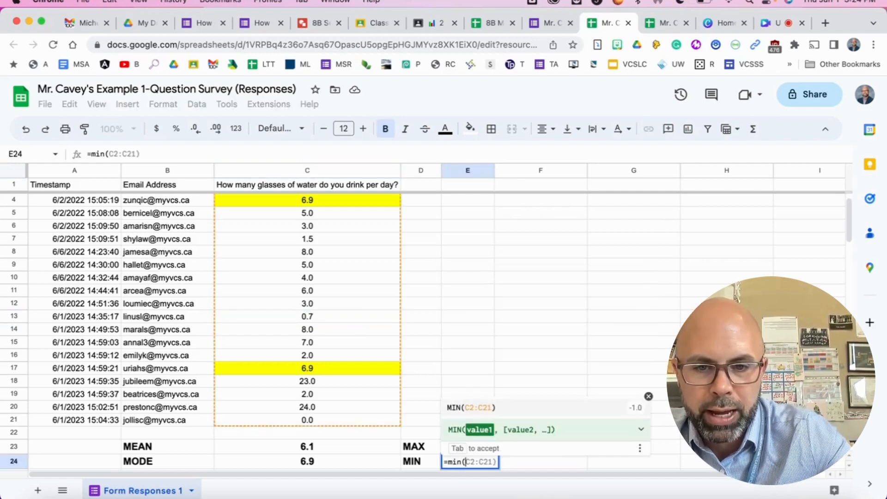
pyautogui.press('Up')
pyautogui.press('Up')
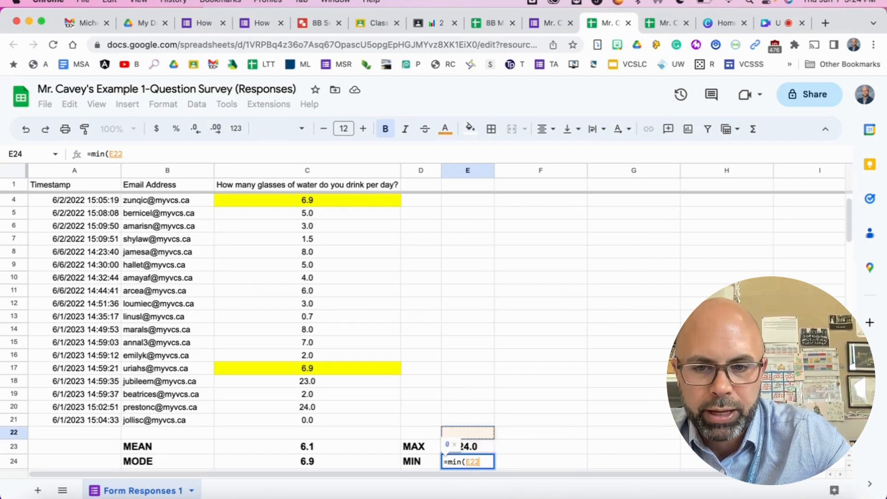
pyautogui.press('Up')
pyautogui.press('Left')
pyautogui.press('Left')
pyautogui.hotkey('shift', 'Up')
pyautogui.hotkey('shift', 'Up')
pyautogui.hotkey('shift', 'Up')
pyautogui.hotkey('shift', 'Up')
pyautogui.hotkey('shift', 'Up')
pyautogui.hotkey('shift', 'Up')
pyautogui.hotkey('shift', 'Up')
pyautogui.hotkey('shift', 'Up')
pyautogui.hotkey('shift', 'Up')
pyautogui.hotkey('shift', 'Up')
pyautogui.hotkey('shift', 'Up')
pyautogui.hotkey('shift', 'Up')
pyautogui.hotkey('shift', 'Up')
pyautogui.hotkey('shift', 'Up')
pyautogui.hotkey('shift', 'Up')
pyautogui.hotkey('shift', 'Up')
pyautogui.hotkey('shift', 'Up')
pyautogui.hotkey('shift', 'Up')
pyautogui.hotkey('shift', 'Up')
pyautogui.hotkey('shift', 'Up')
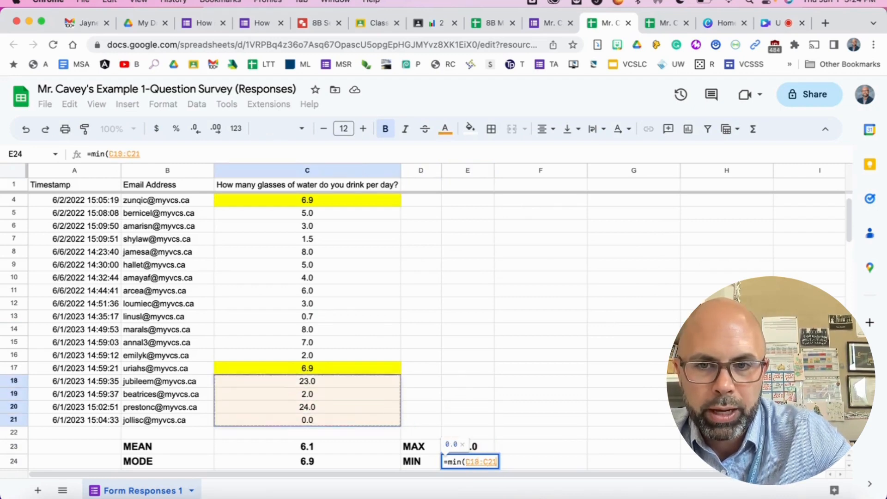
pyautogui.hotkey('shift', 'Down')
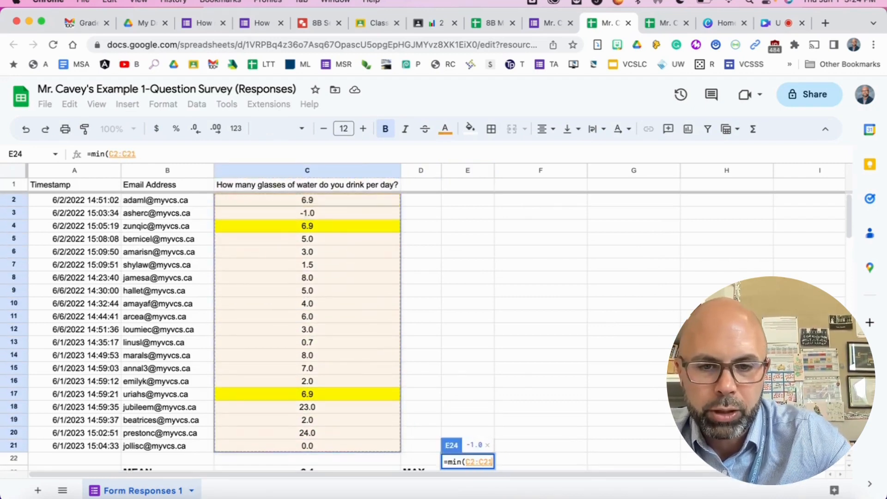
pyautogui.press('Return')
pyautogui.press('Up')
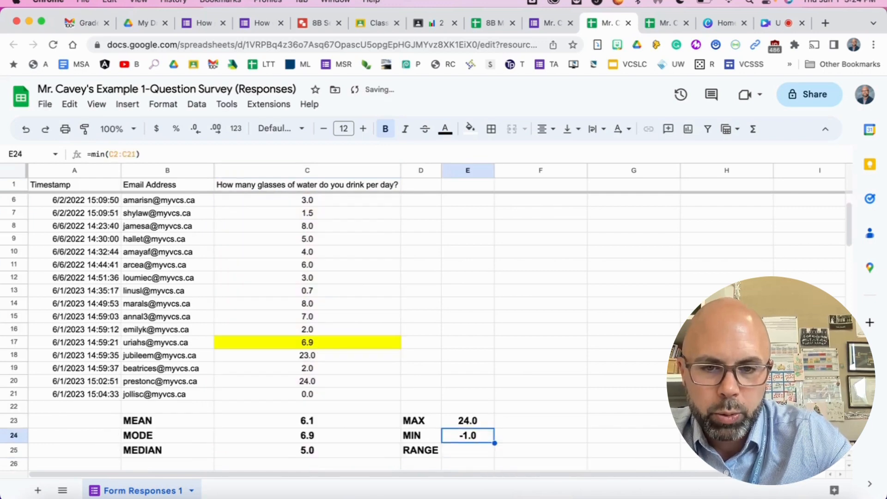
pyautogui.press('Up')
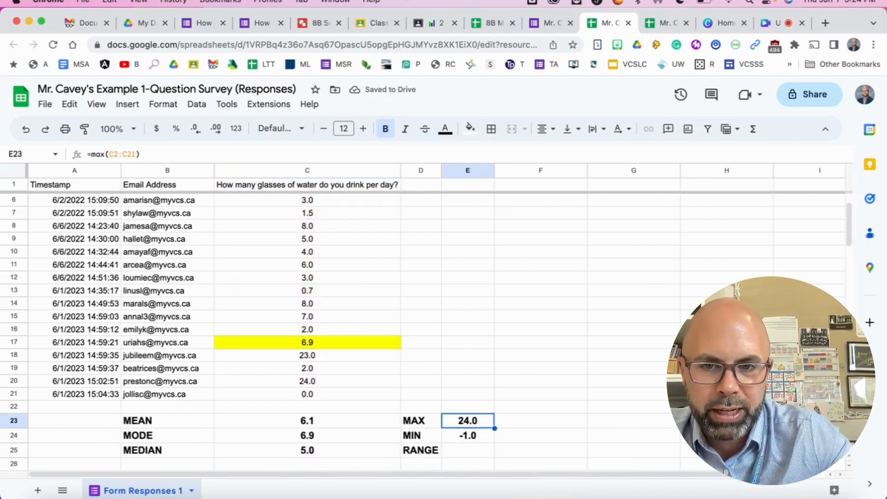
pyautogui.press('Down')
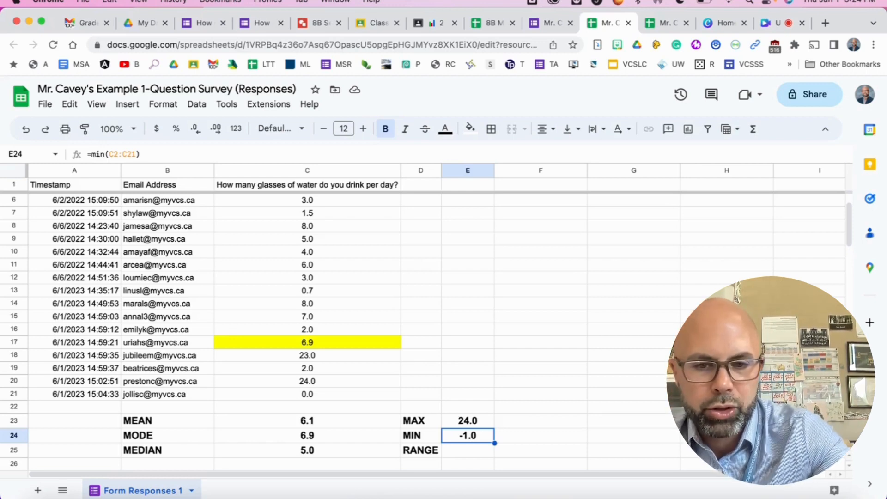
# Calculate the range in cell E25 by subtracting the minimum from the maximum with the formula =E23-E24.
pyautogui.click(467, 450)
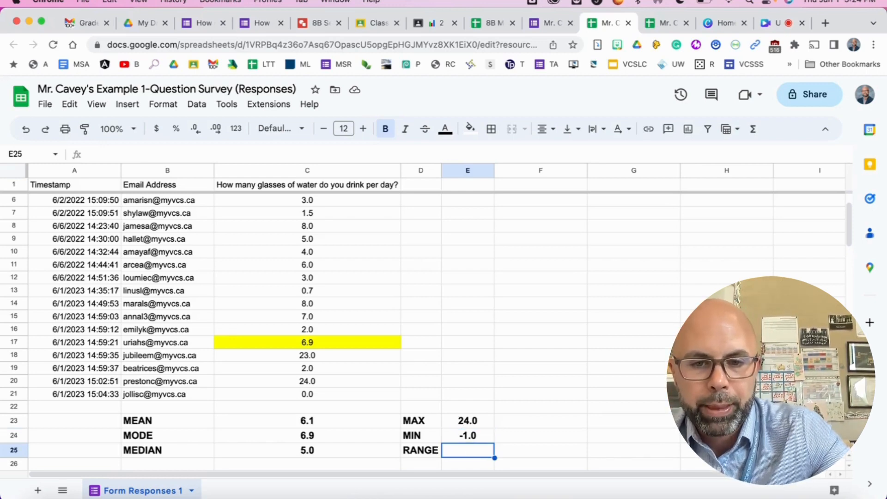
pyautogui.write('=')
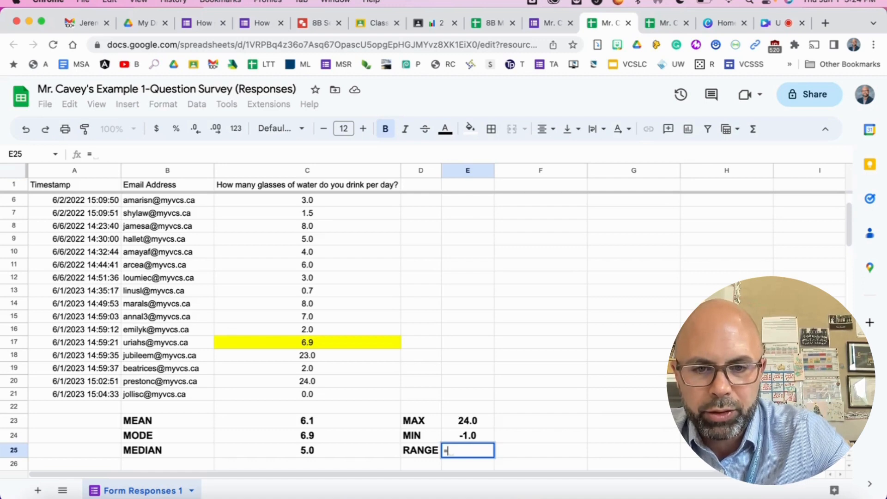
pyautogui.press('Up')
pyautogui.press('Up')
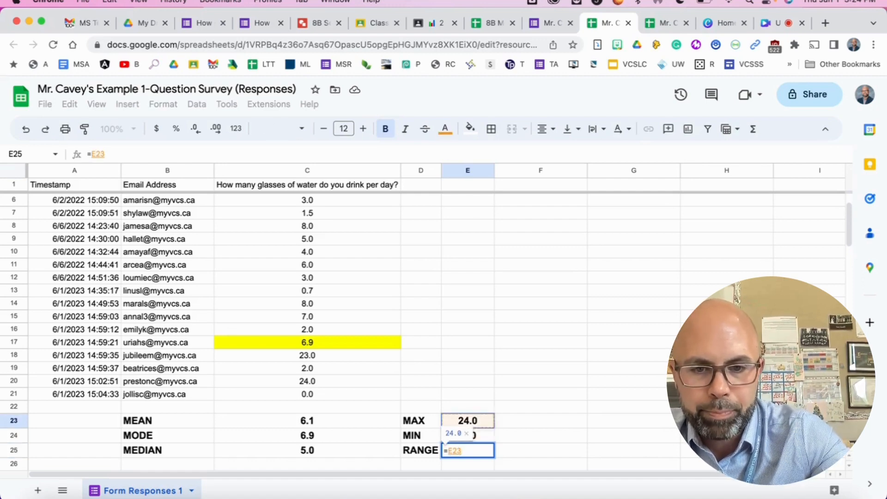
pyautogui.write('-')
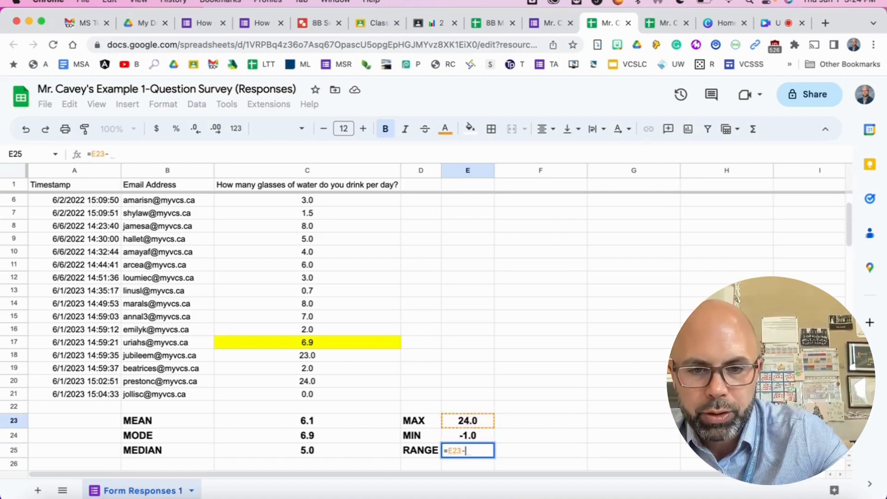
pyautogui.press('Up')
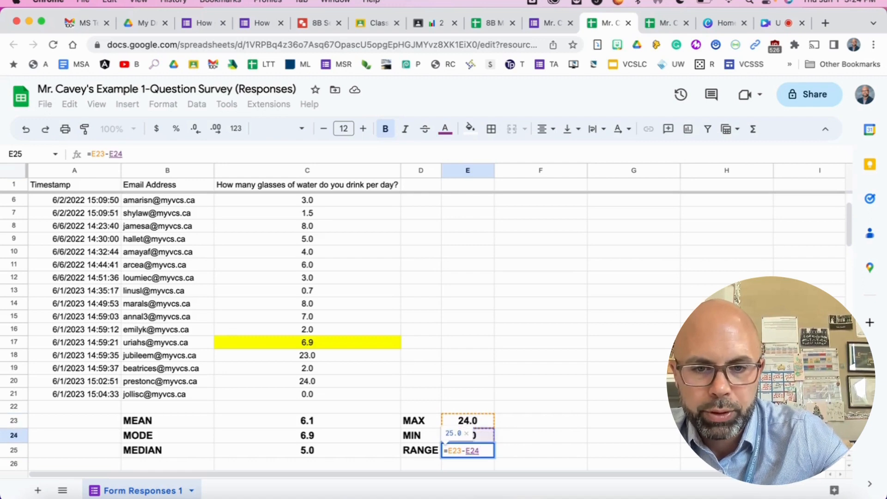
pyautogui.press('Return')
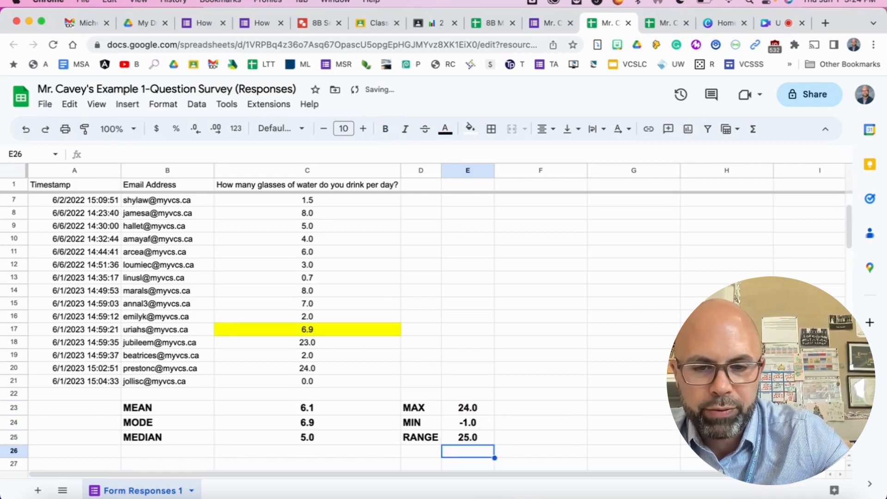
# Review the range, maximum, minimum and mean cells and the formulas behind them.
pyautogui.press('Up')
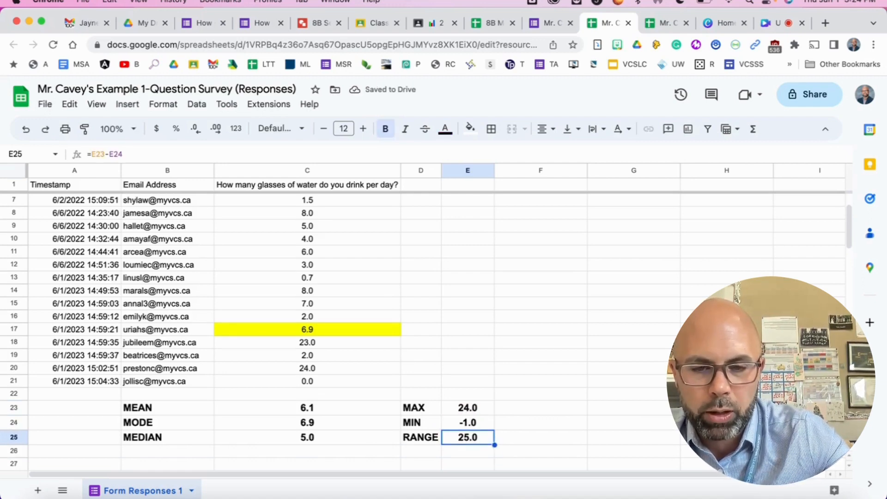
pyautogui.press('Up')
pyautogui.press('Up')
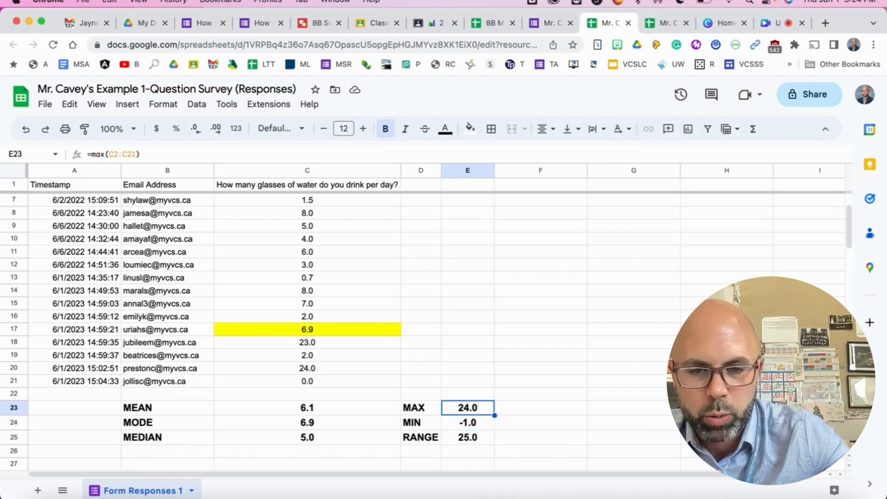
pyautogui.press('Down')
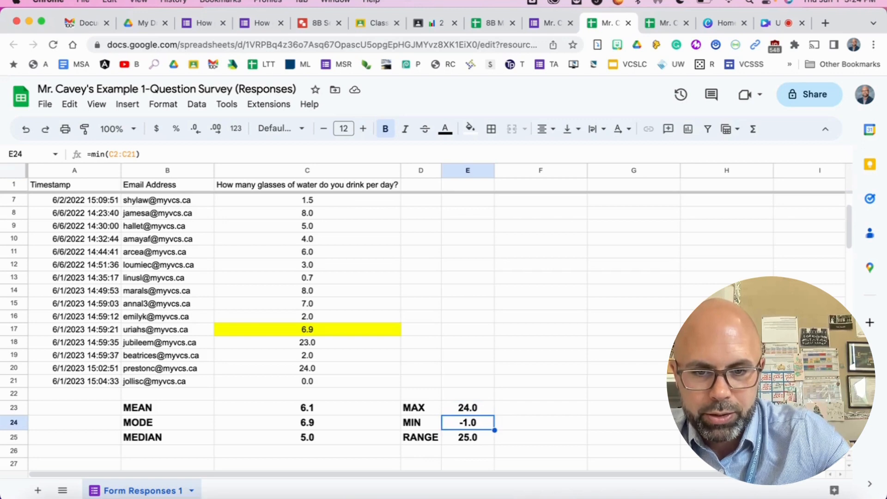
pyautogui.press('Down')
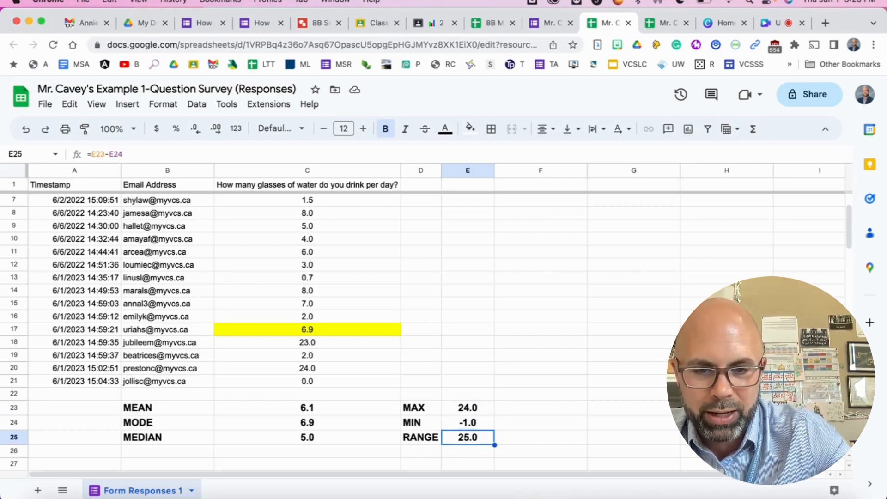
pyautogui.press('Up')
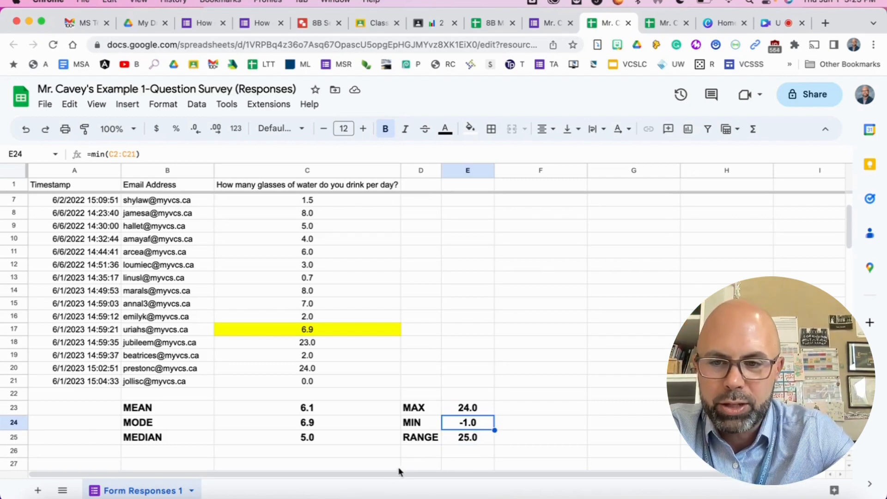
pyautogui.click(94, 409)
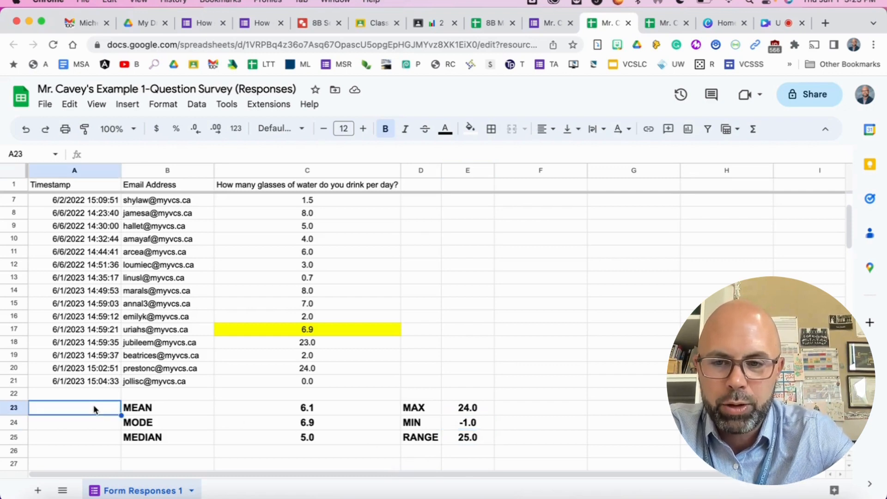
pyautogui.press('Right')
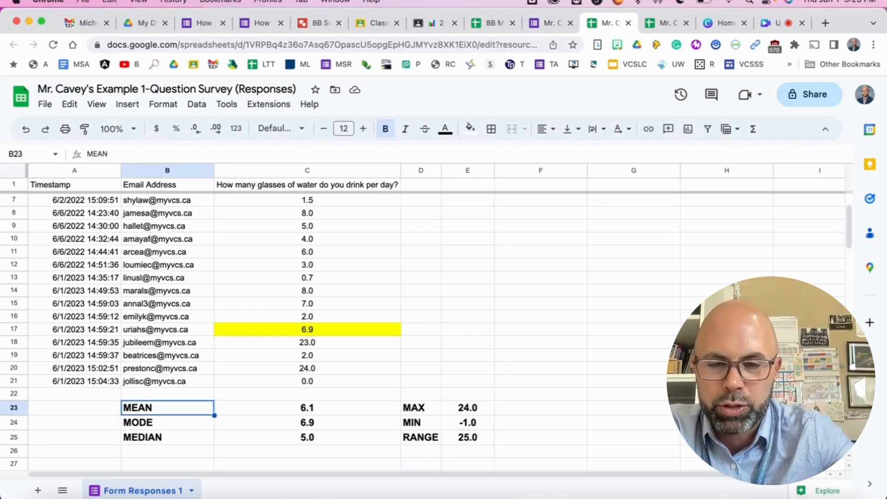
pyautogui.press('Right')
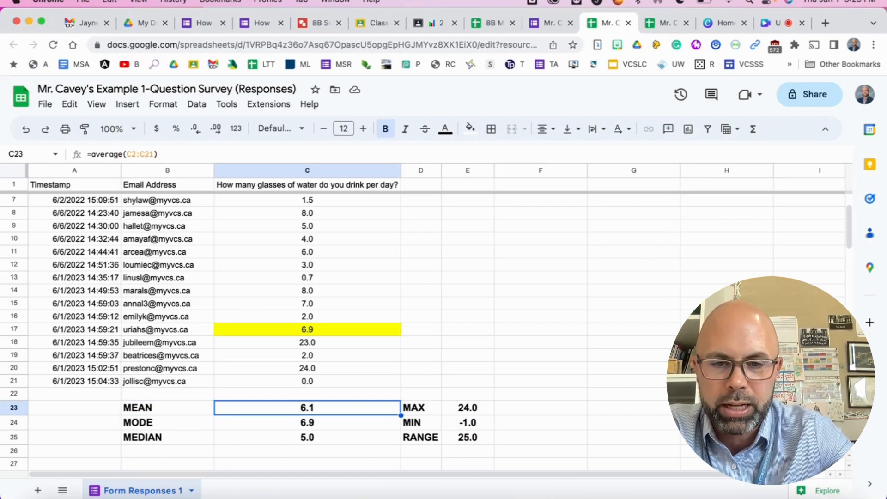
pyautogui.press('Right')
pyautogui.press('Right')
pyautogui.press('Up')
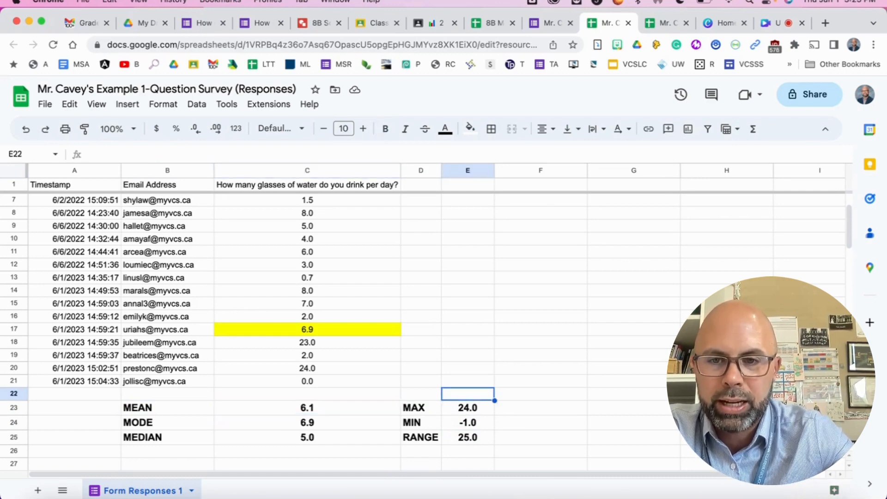
# Return to the first response's timestamp in cell A2 to view the full list of responses.
pyautogui.press('Left')
pyautogui.press('Left')
pyautogui.press('Left')
pyautogui.press('Left')
pyautogui.press('Up')
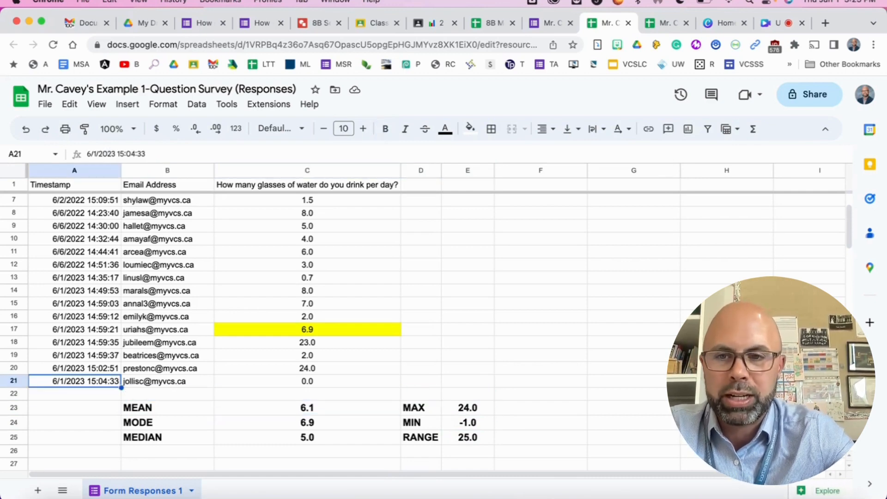
pyautogui.press('super+Up')
pyautogui.press('Down')
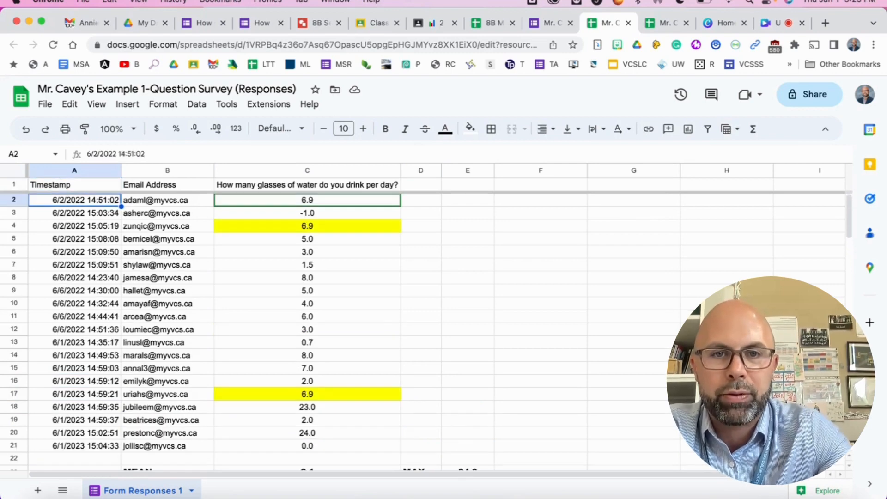